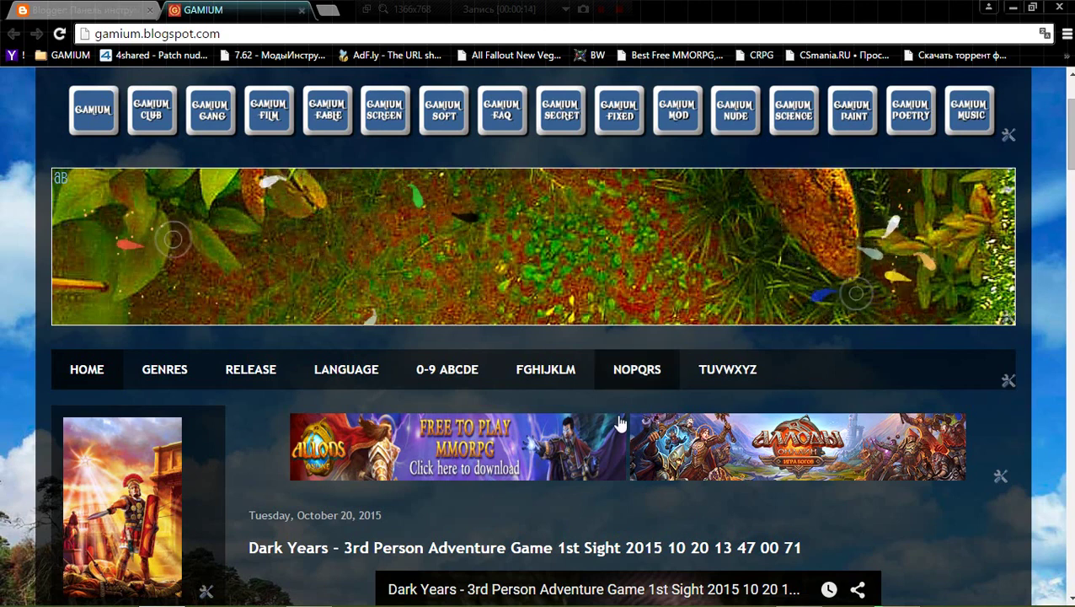
Open a blank Notepad document and paste the copied site registration note, including the account e-mail and password
click(454, 558)
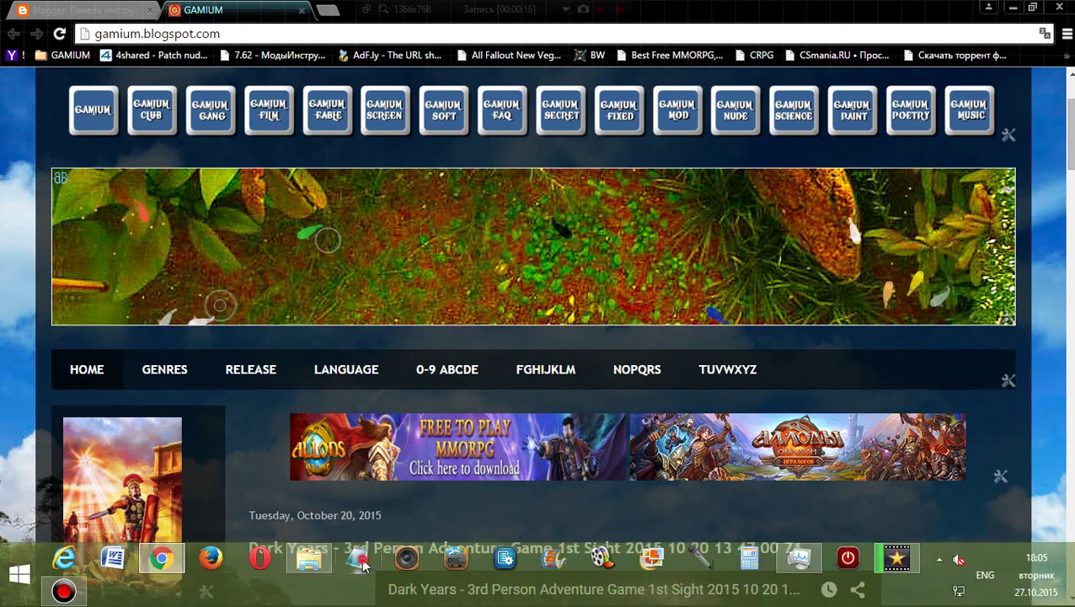
click(478, 308)
right_click(478, 308)
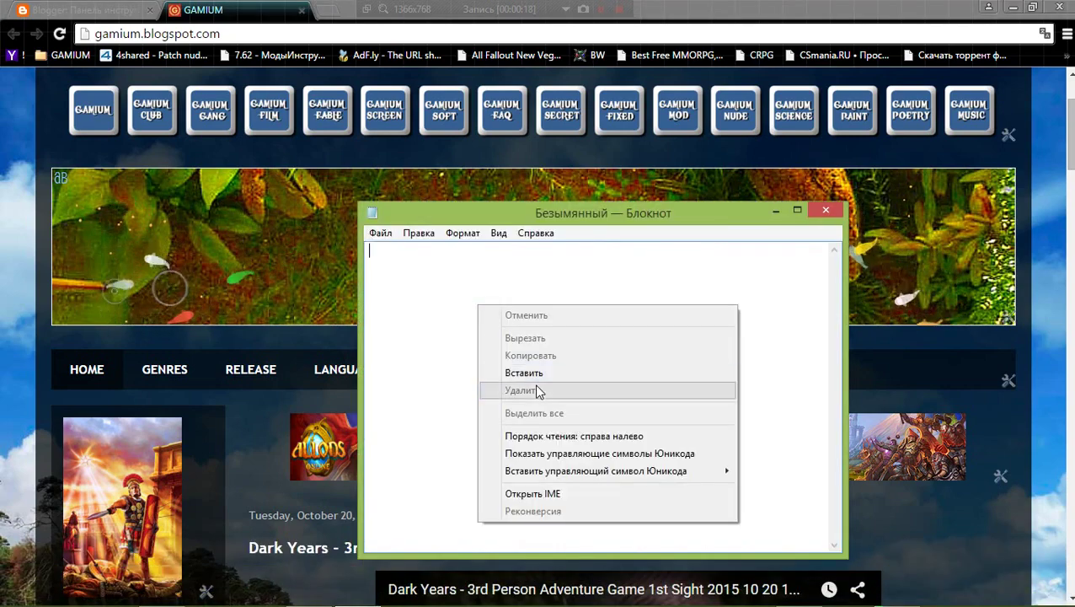
click(540, 373)
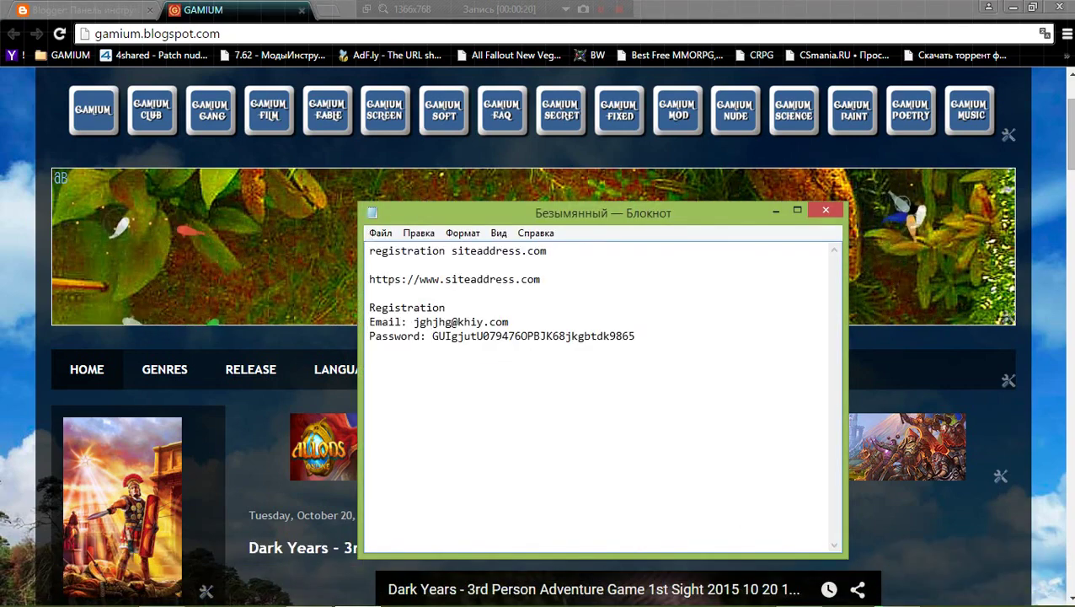
Copy the note's first line, "registration siteaddress.com"
drag(550, 250, 368, 251)
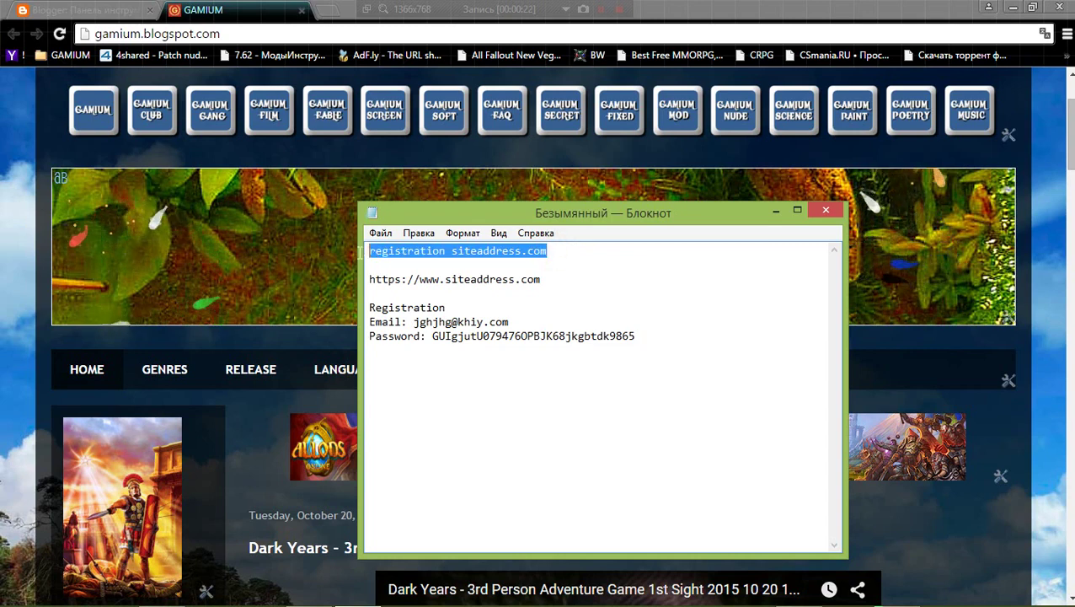
right_click(414, 249)
click(506, 307)
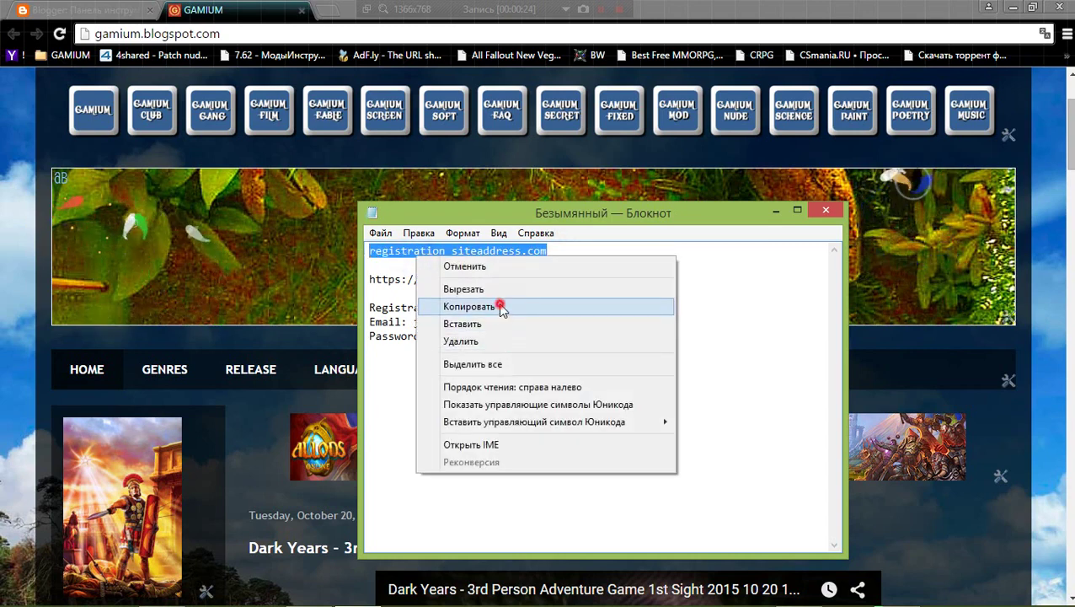
click(534, 405)
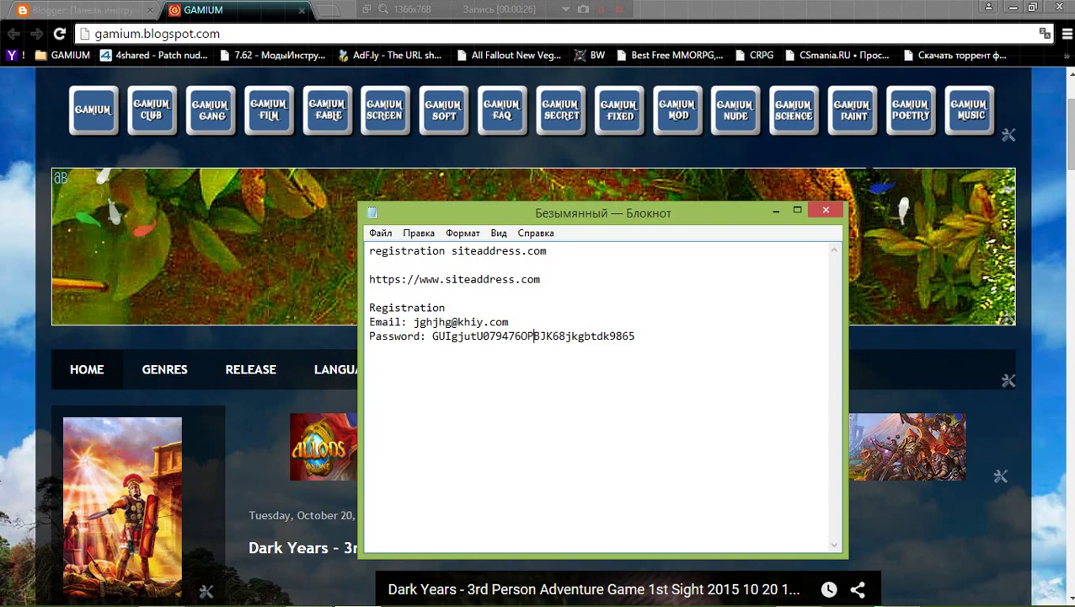
Save the note in the folder directory on disk I: using the copied line "registration siteaddress.com" as its file name, and close it
click(380, 232)
click(472, 302)
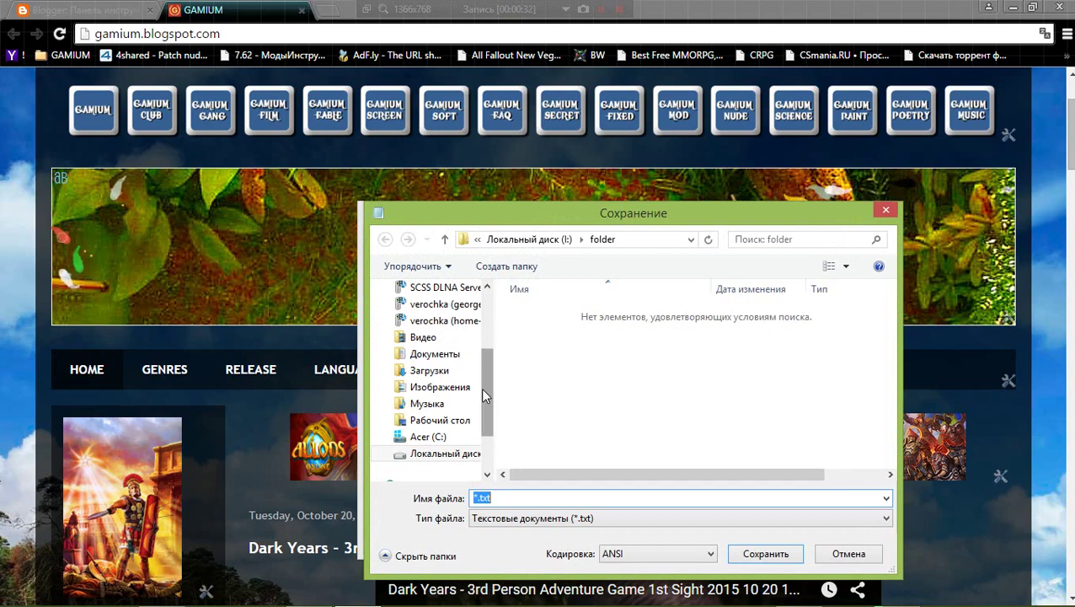
click(571, 345)
click(498, 498)
key(ctrl+a)
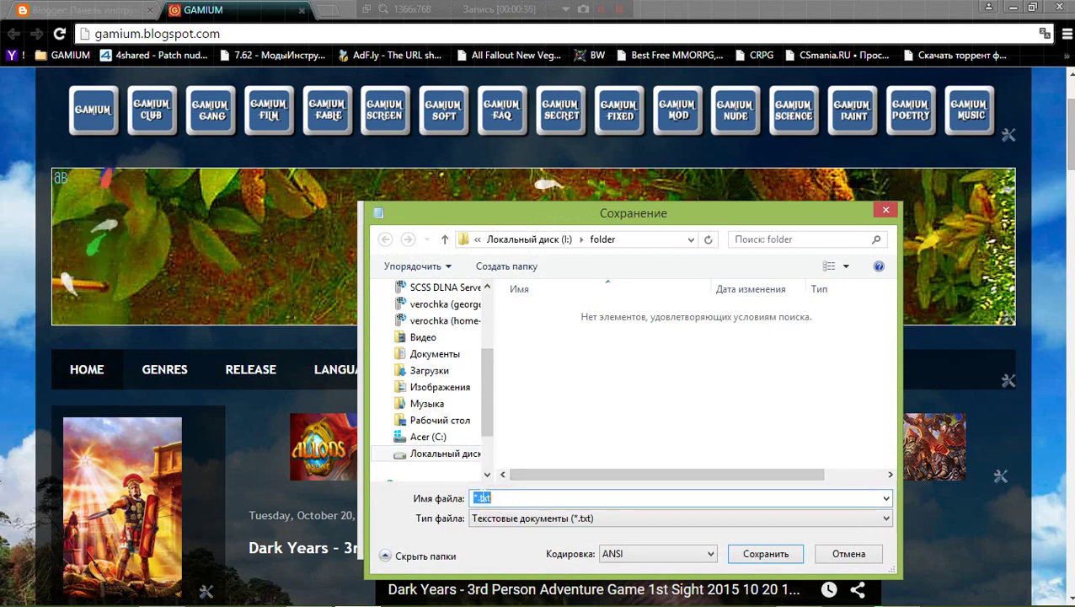
right_click(488, 498)
click(527, 345)
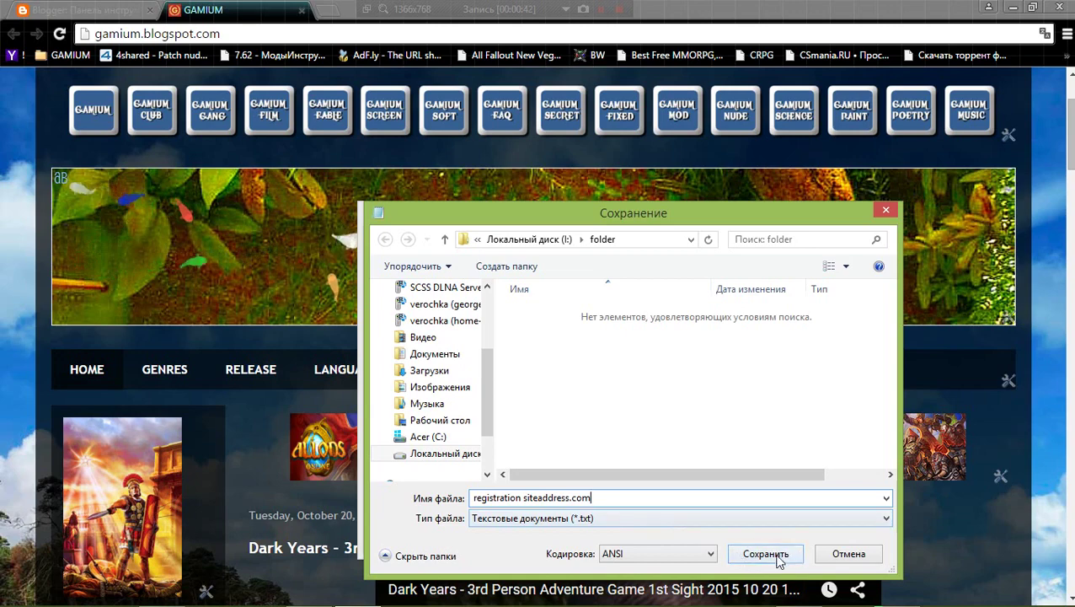
click(739, 553)
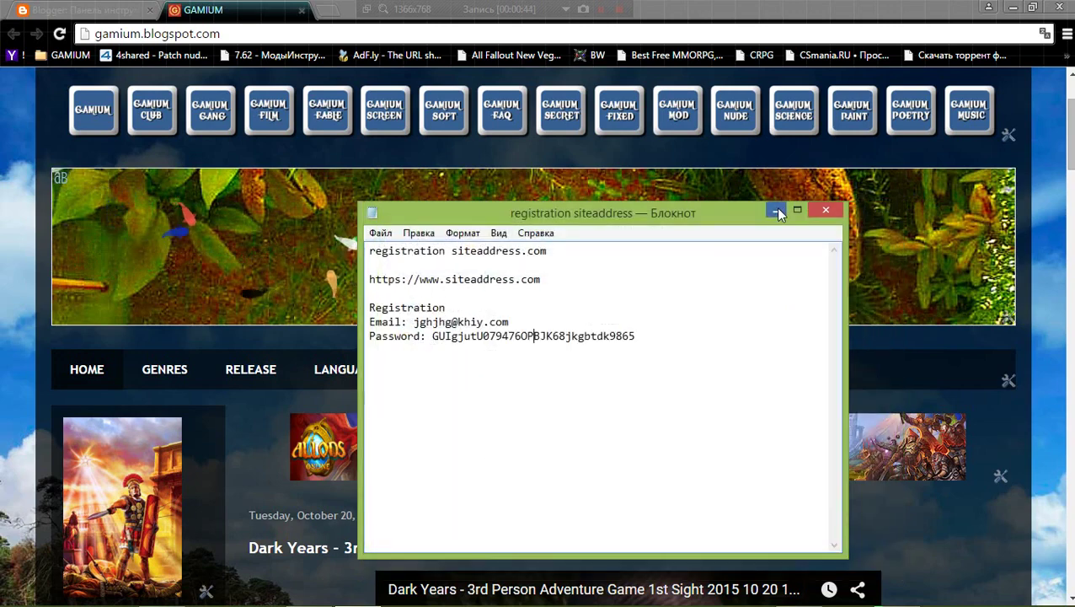
click(819, 209)
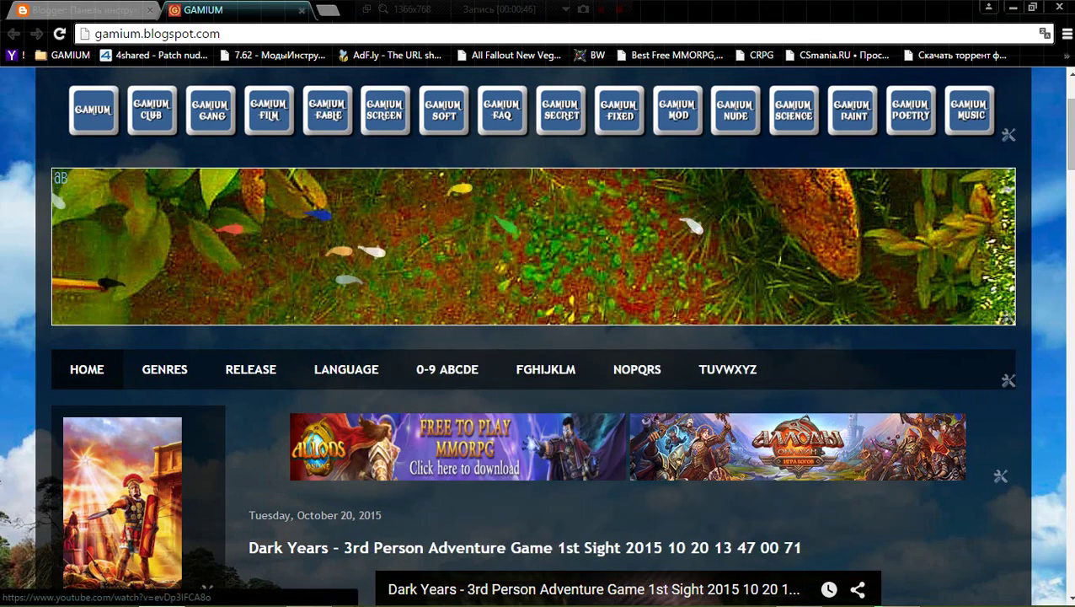
Show the folder directory in File Explorer and try to run the registration siteaddress file
click(309, 558)
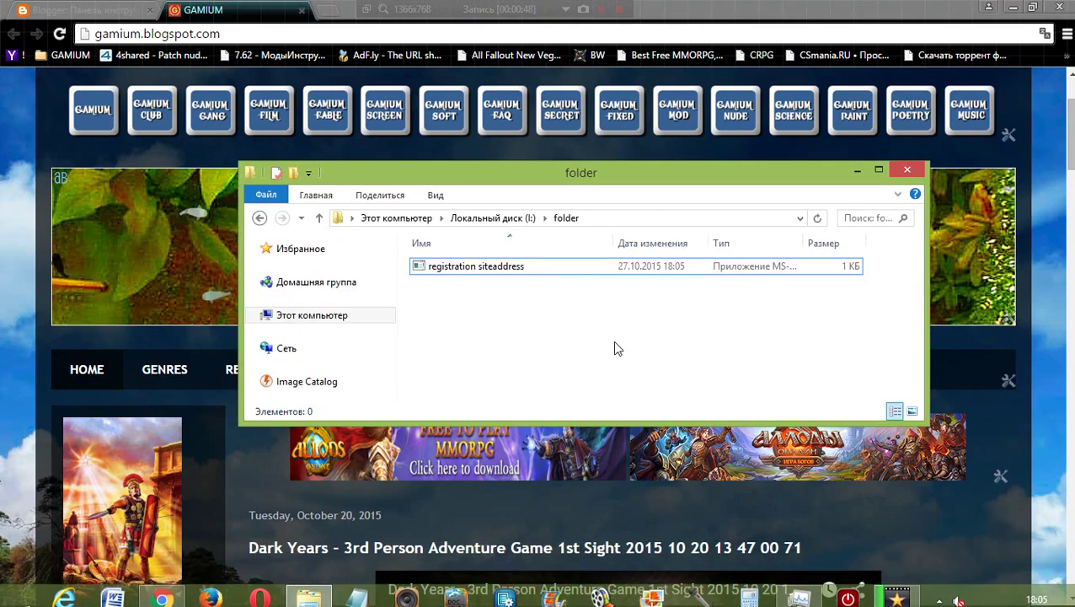
click(427, 268)
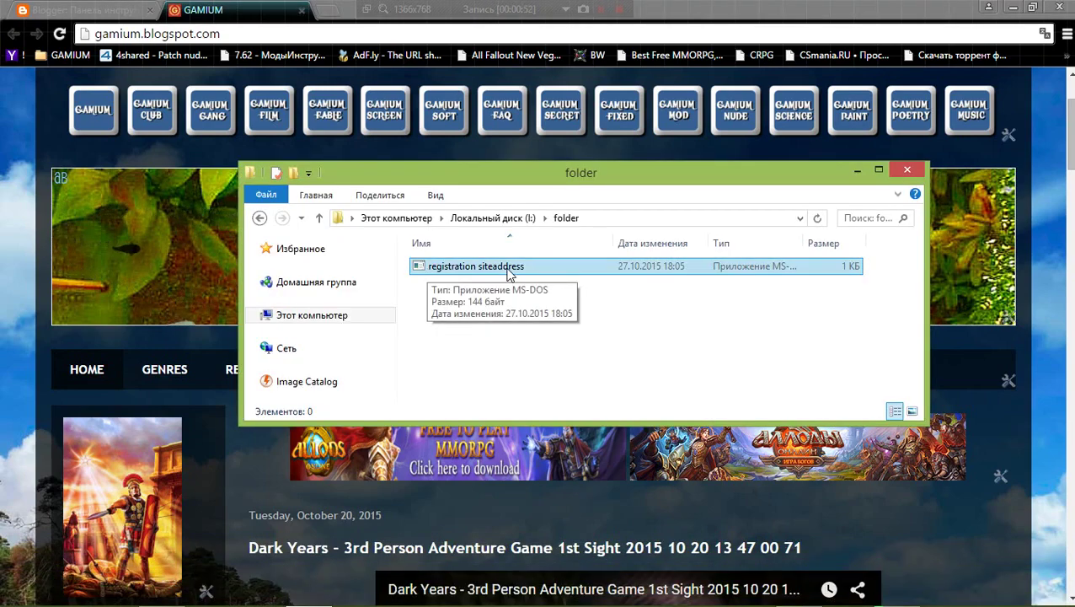
double_click(427, 268)
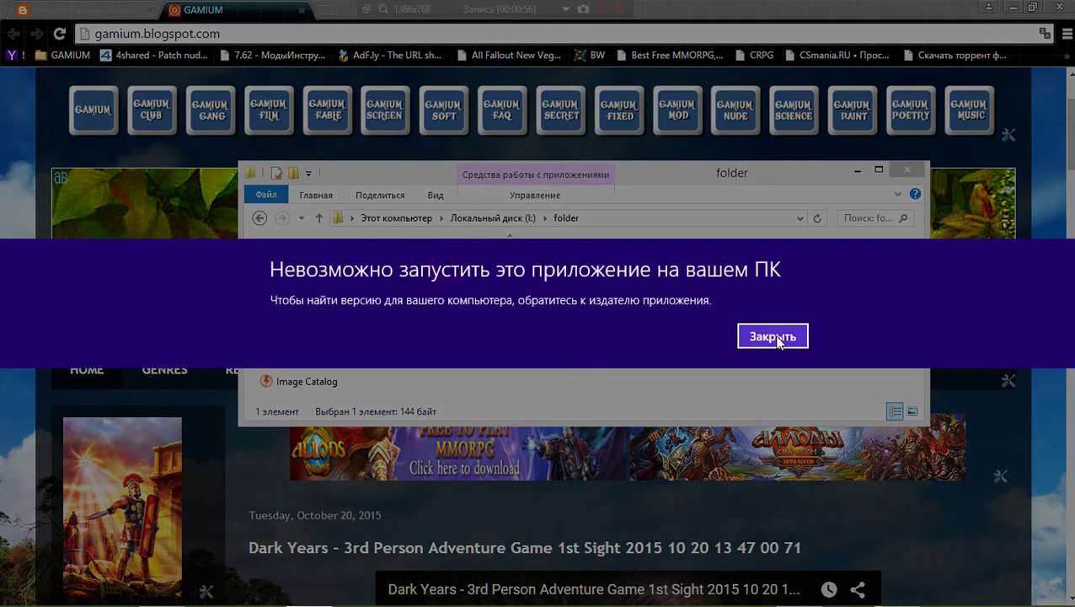
click(773, 336)
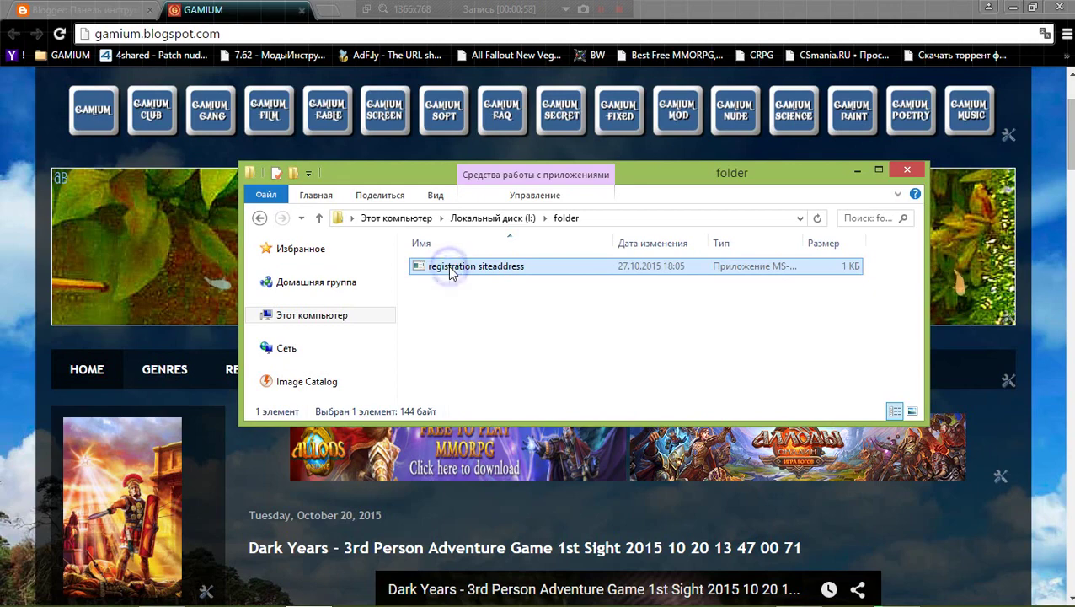
Check the file type and other general properties of the registration siteaddress file
right_click(447, 265)
click(488, 572)
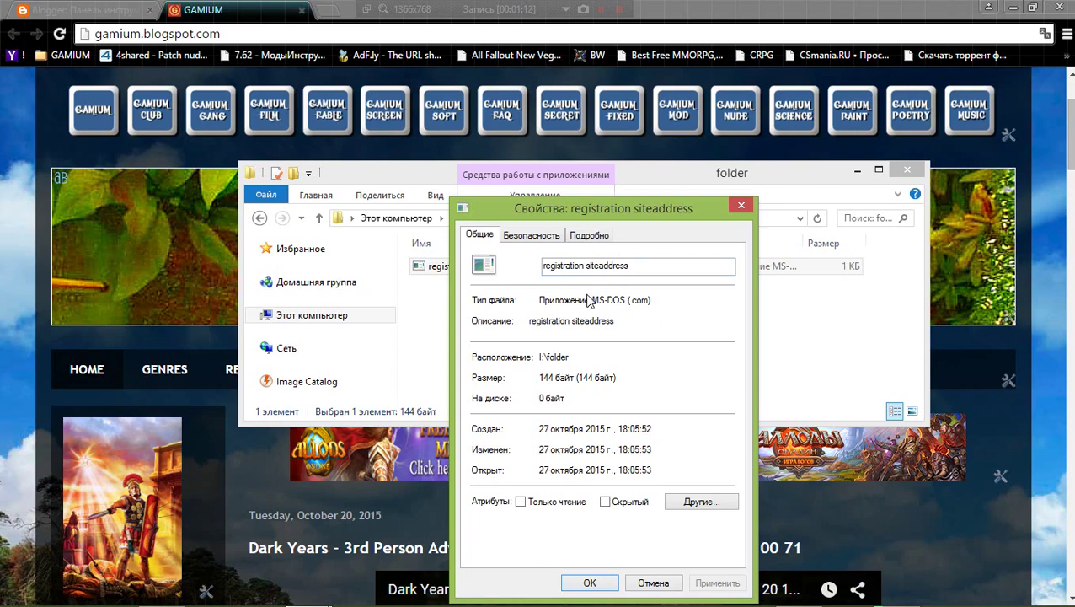
mouse_move(613, 597)
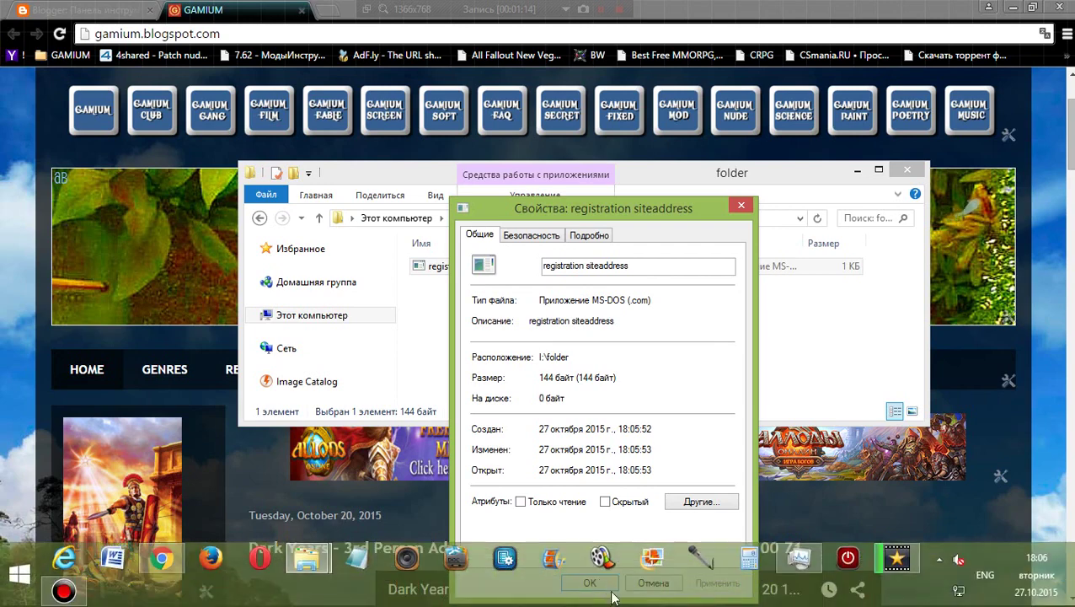
click(589, 582)
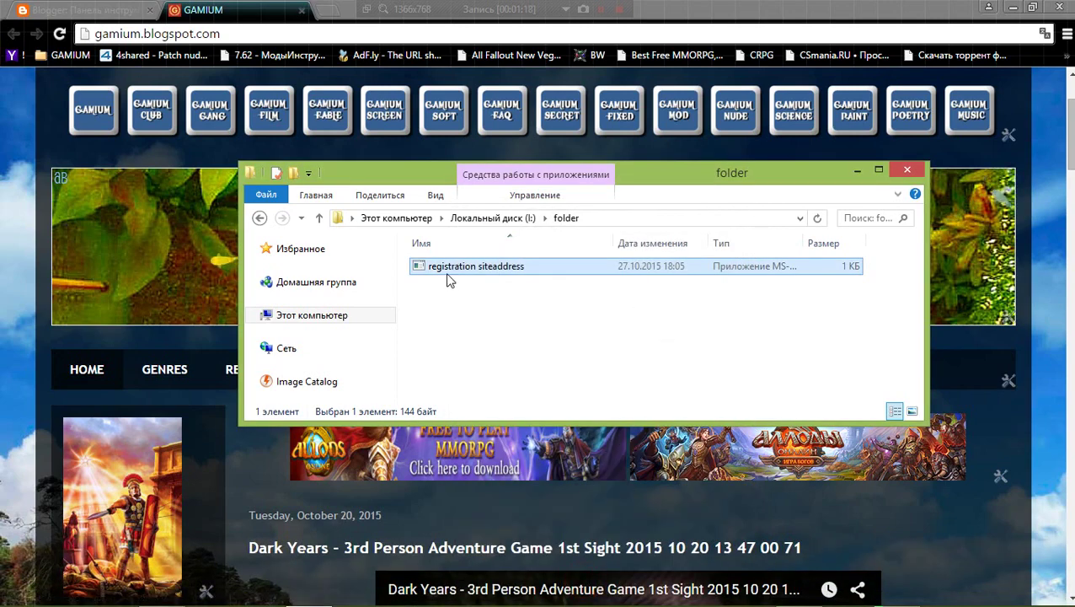
Open a blank Notepad window and move it aside so the registration siteaddress file in the folder window stays uncovered
mouse_move(396, 599)
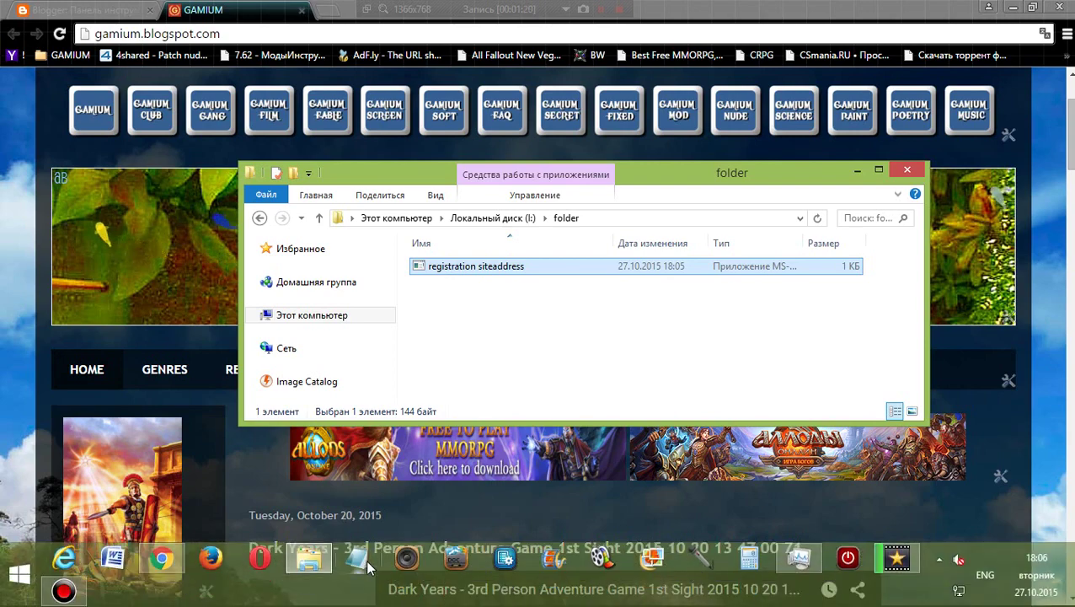
right_click(368, 569)
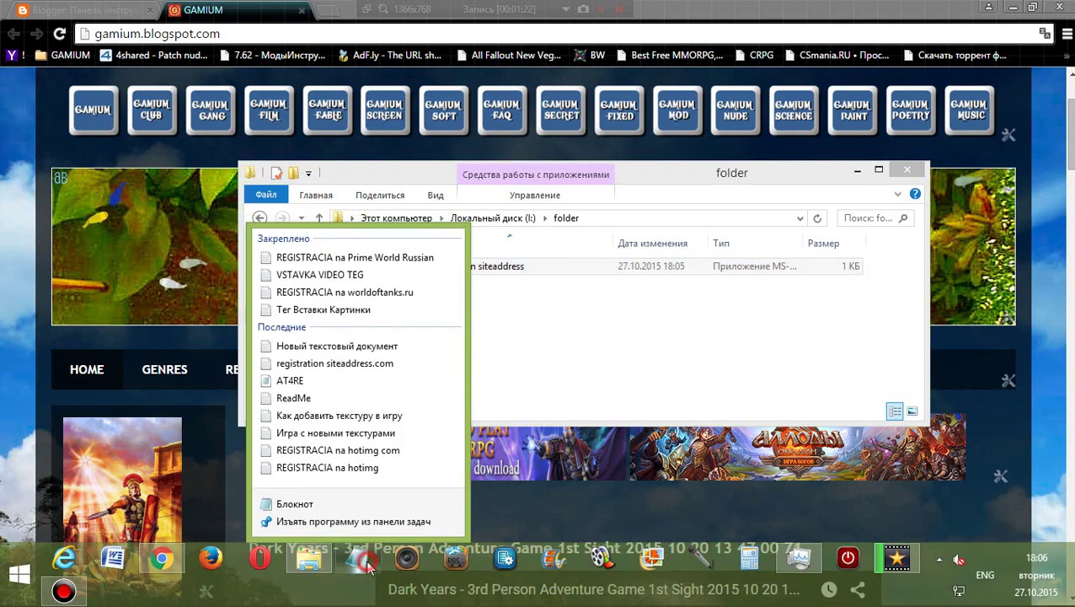
click(362, 563)
click(380, 232)
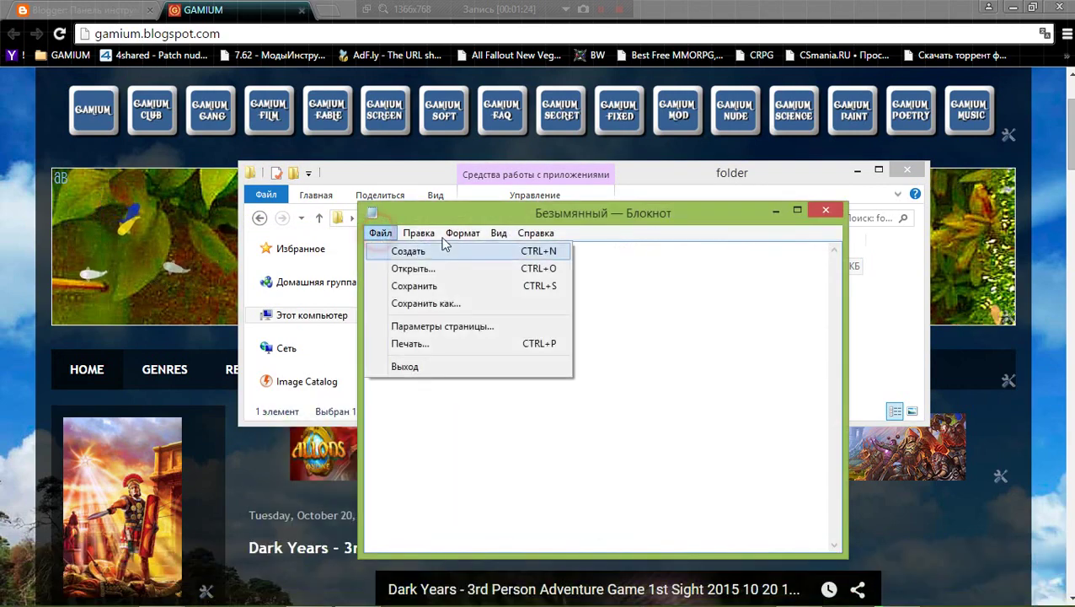
mouse_move(463, 233)
click(522, 207)
drag(523, 209, 703, 180)
click(556, 191)
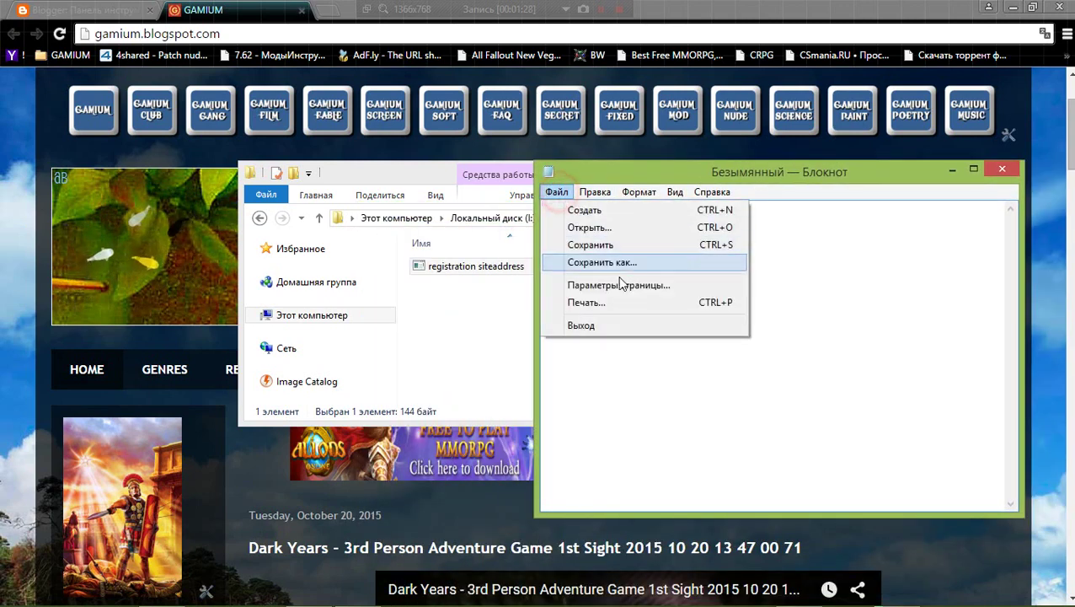
Find the registration siteaddress file in Notepad's Open dialog with all file types shown, cancel the dialog and close Notepad
click(589, 226)
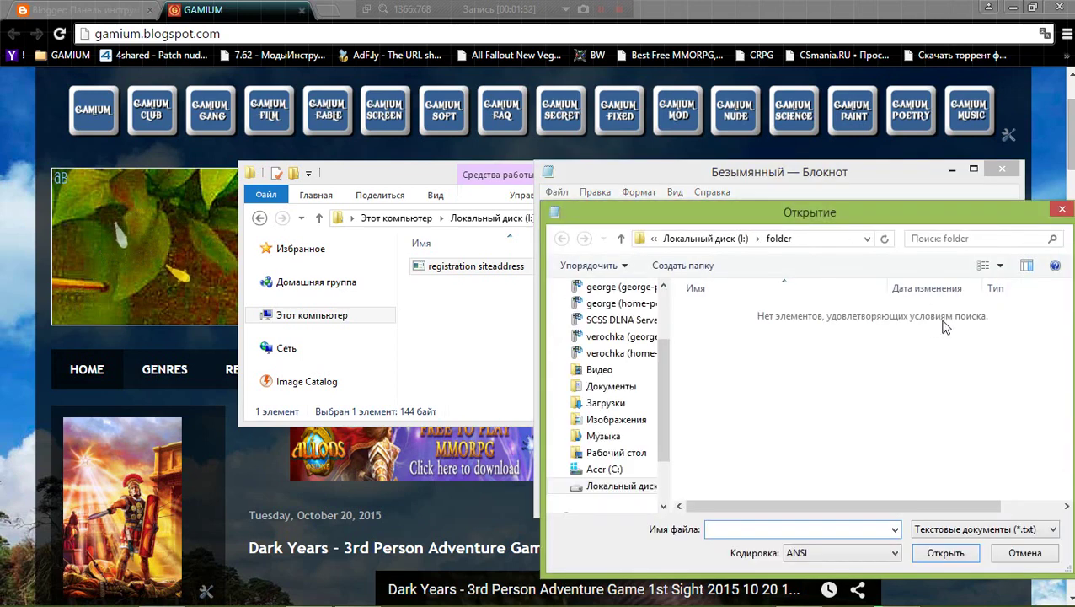
click(1049, 531)
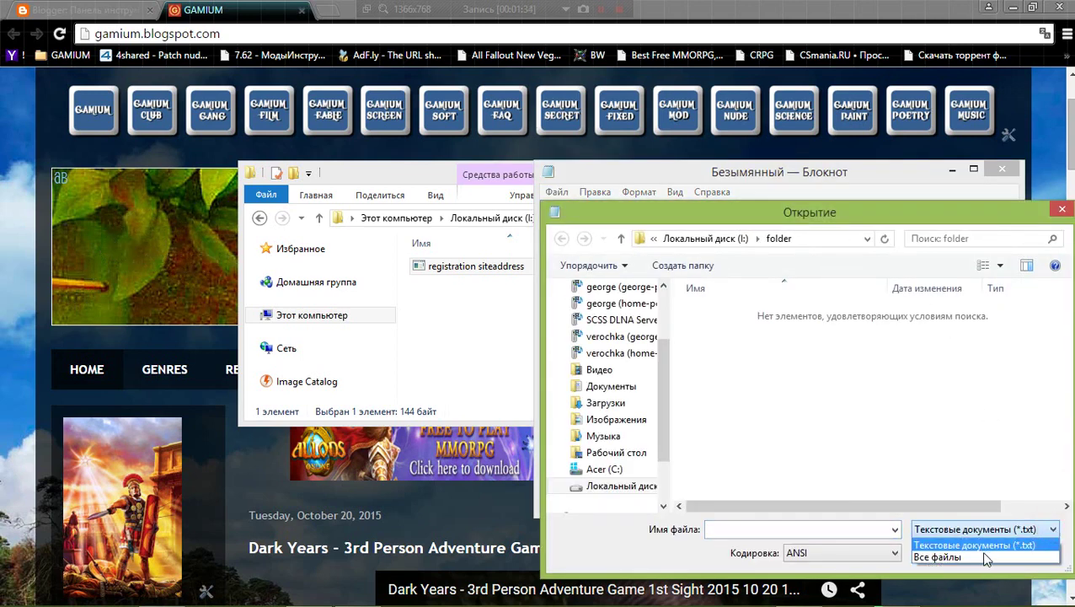
click(986, 557)
click(726, 313)
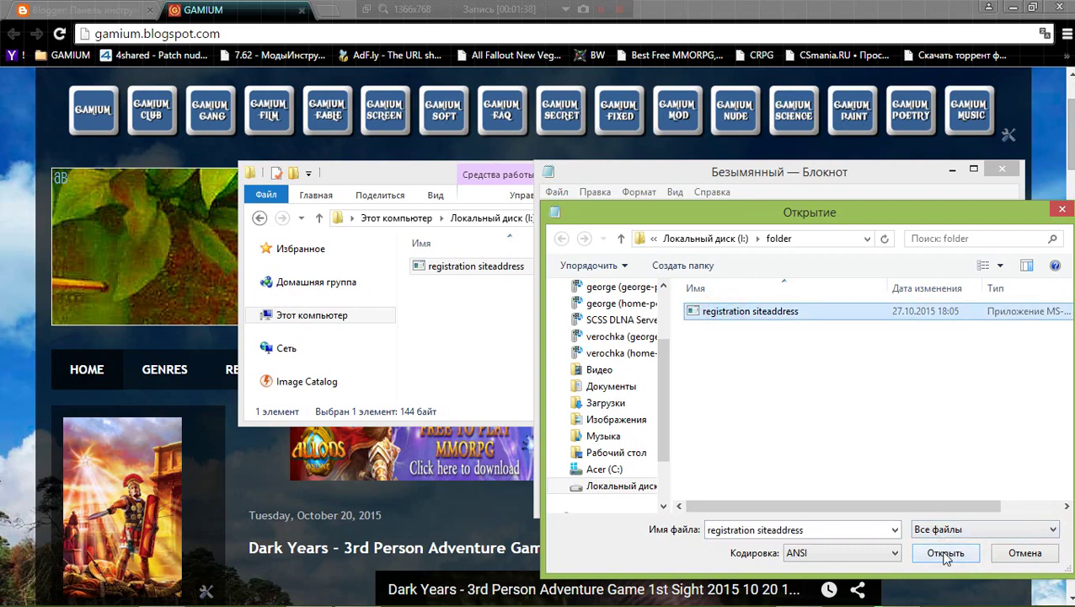
click(999, 556)
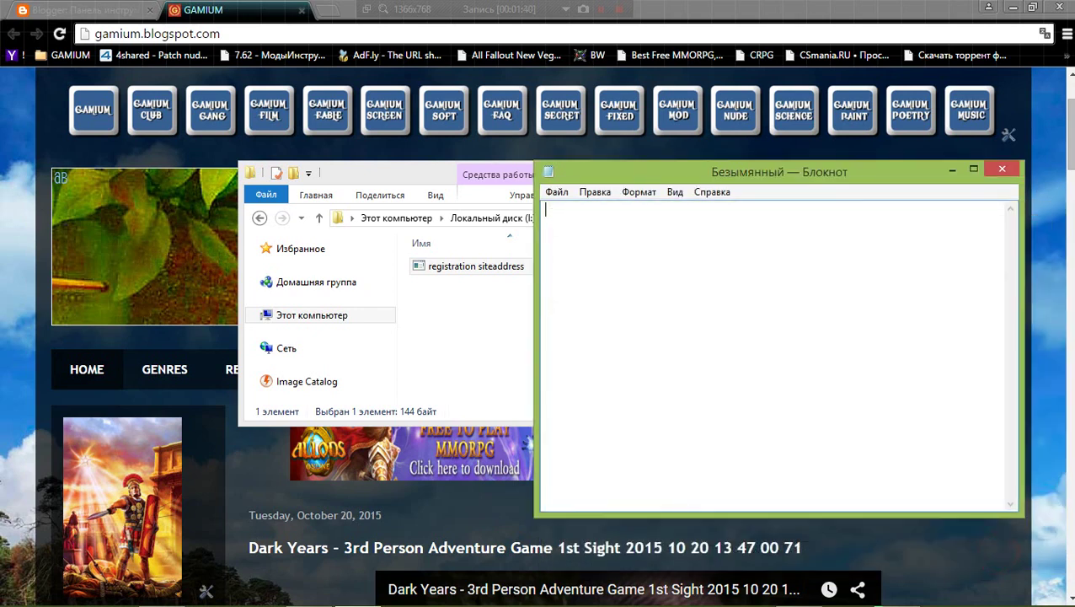
click(994, 171)
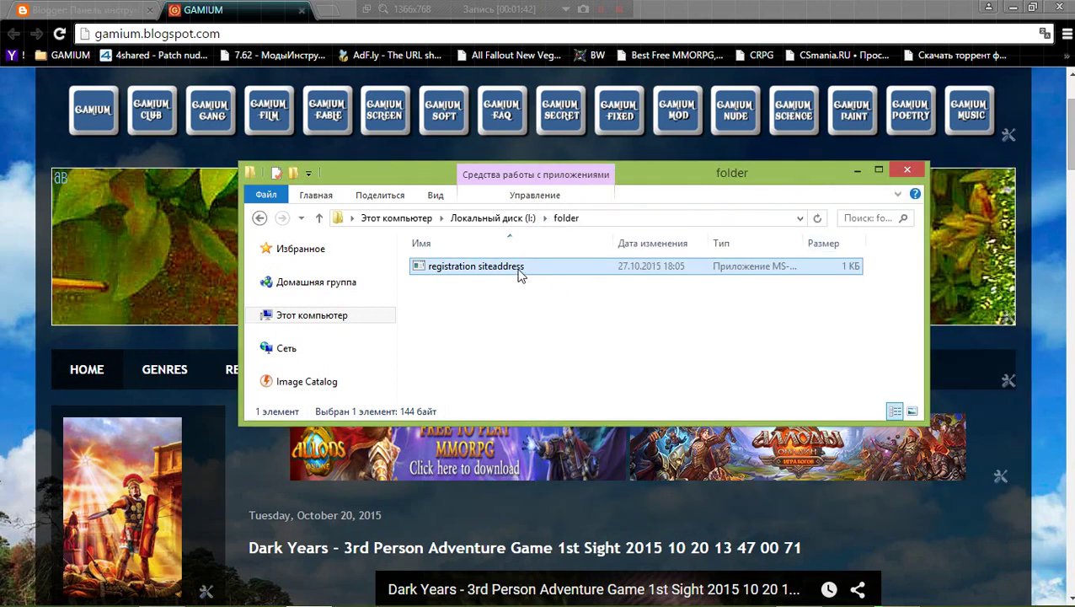
Rename the file to "registration siteaddress c" and copy the "registration siteaddress" part of the name
click(520, 268)
click(527, 266)
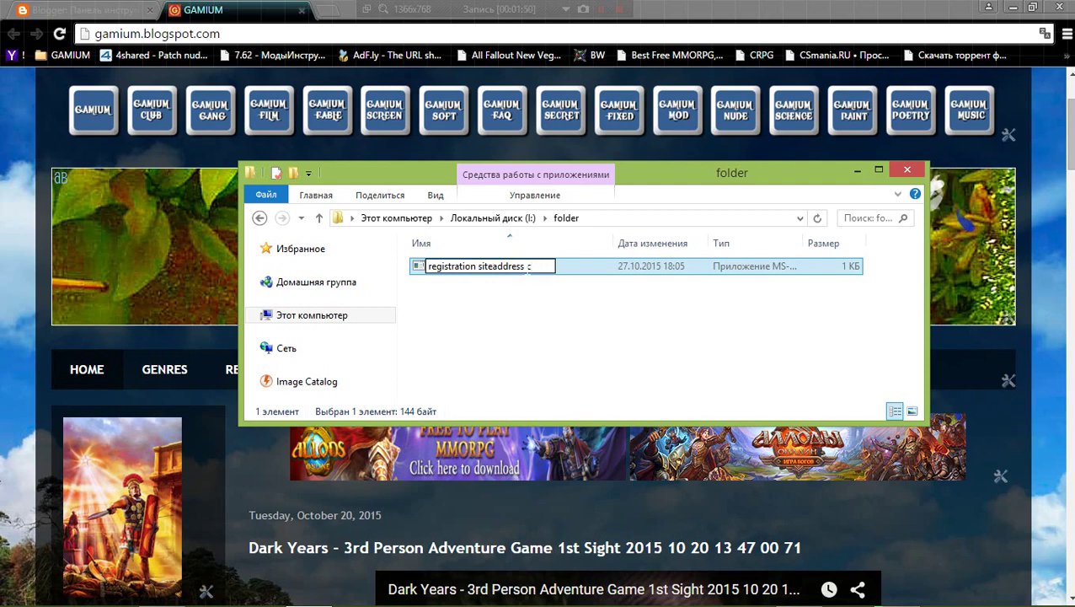
drag(523, 267, 441, 266)
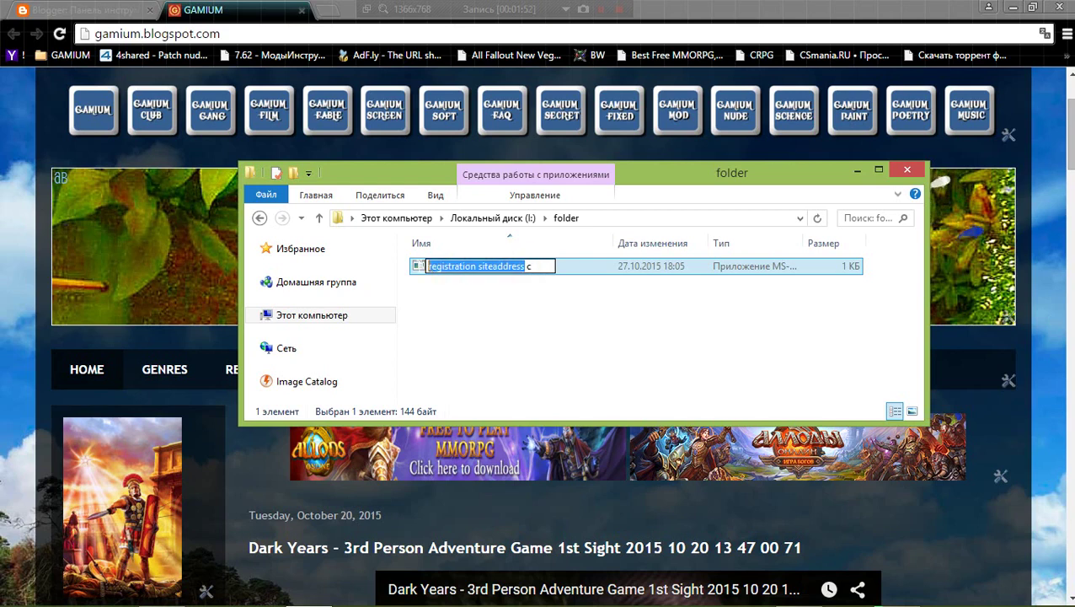
right_click(441, 267)
click(518, 315)
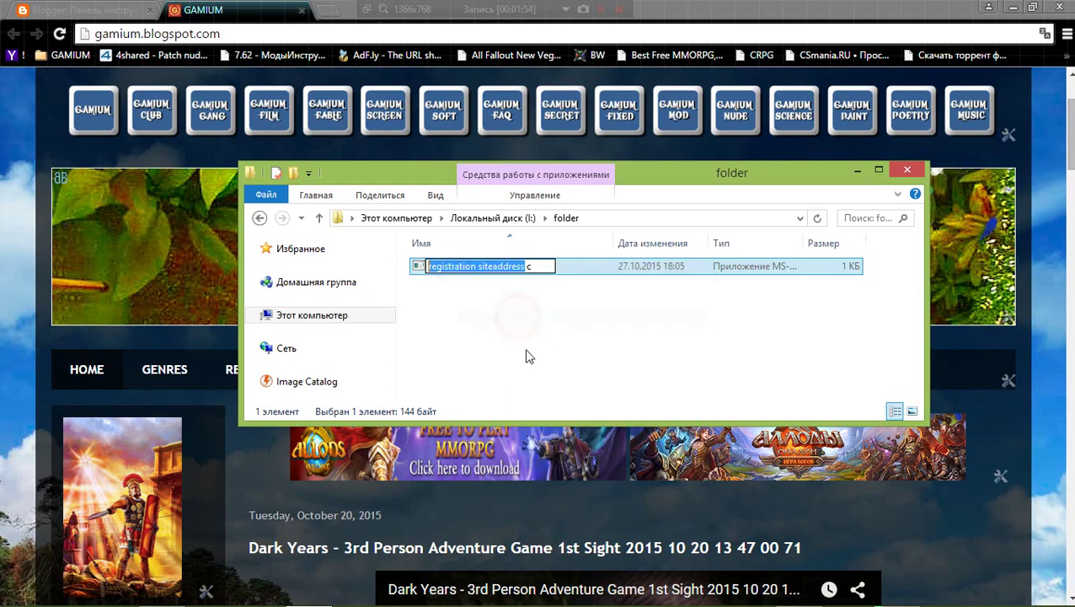
click(530, 355)
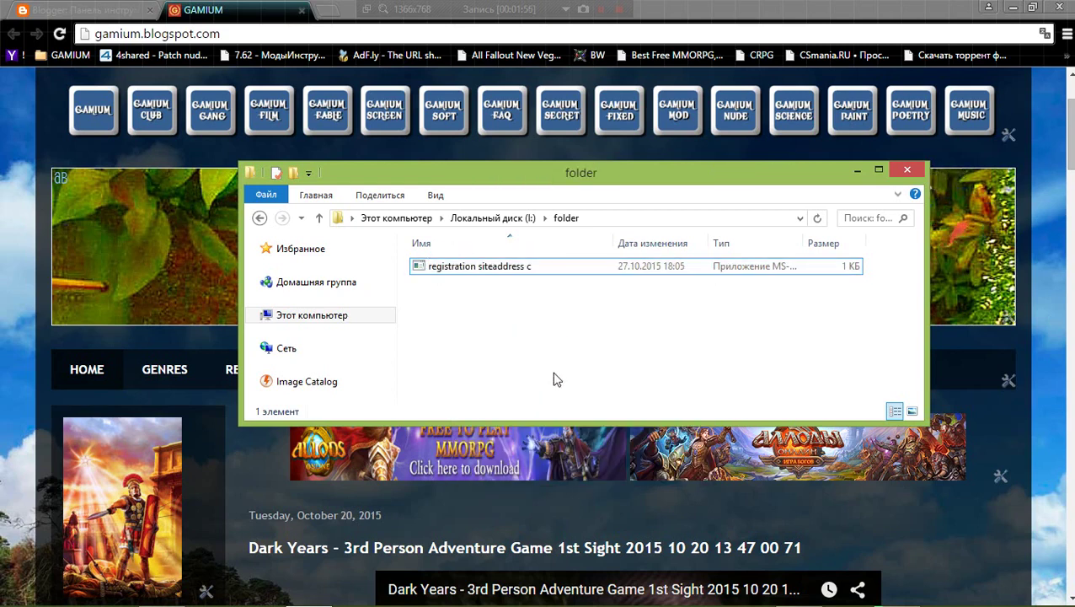
Open the registration siteaddress c file in Notepad from the folder with all file types shown
mouse_move(543, 571)
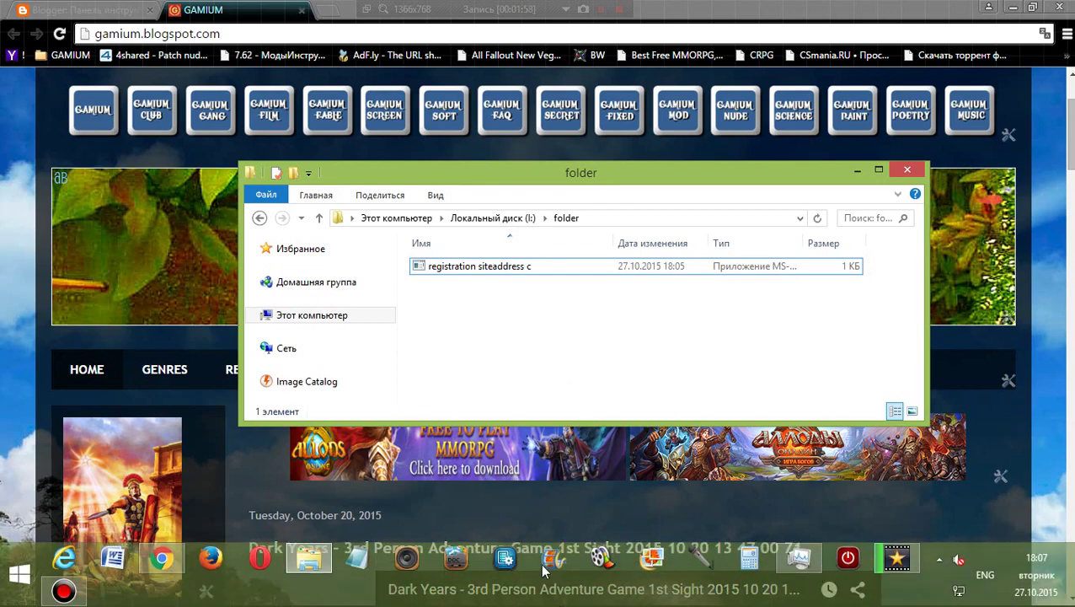
click(375, 558)
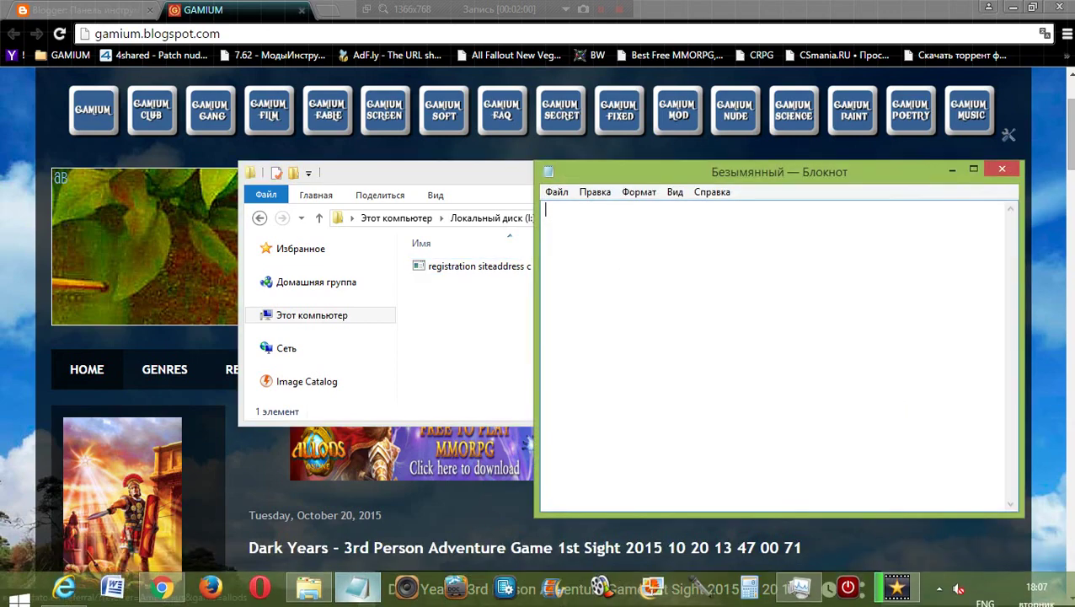
click(553, 193)
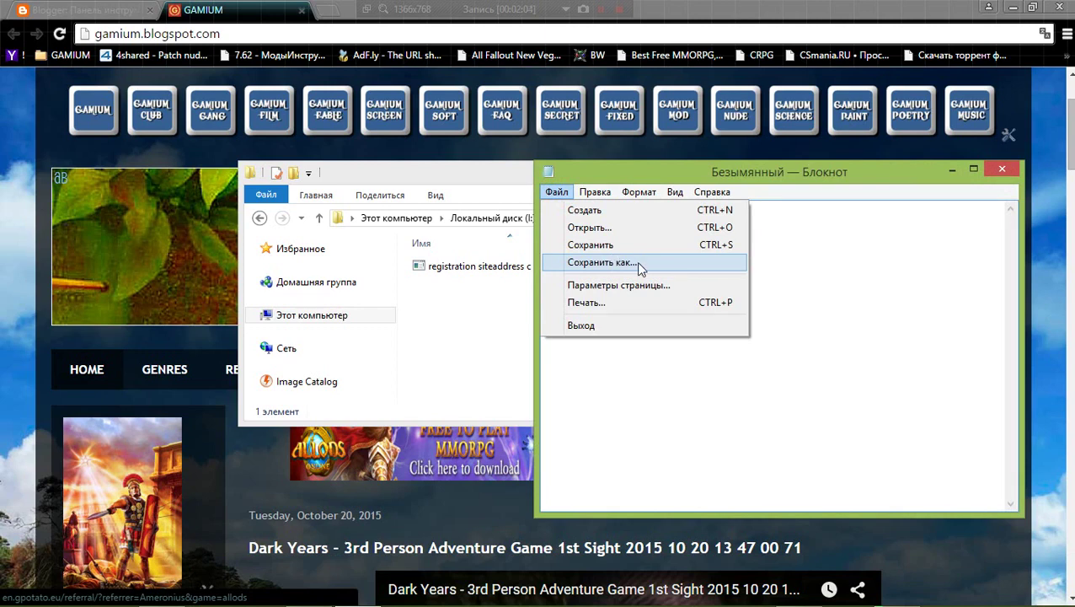
click(618, 229)
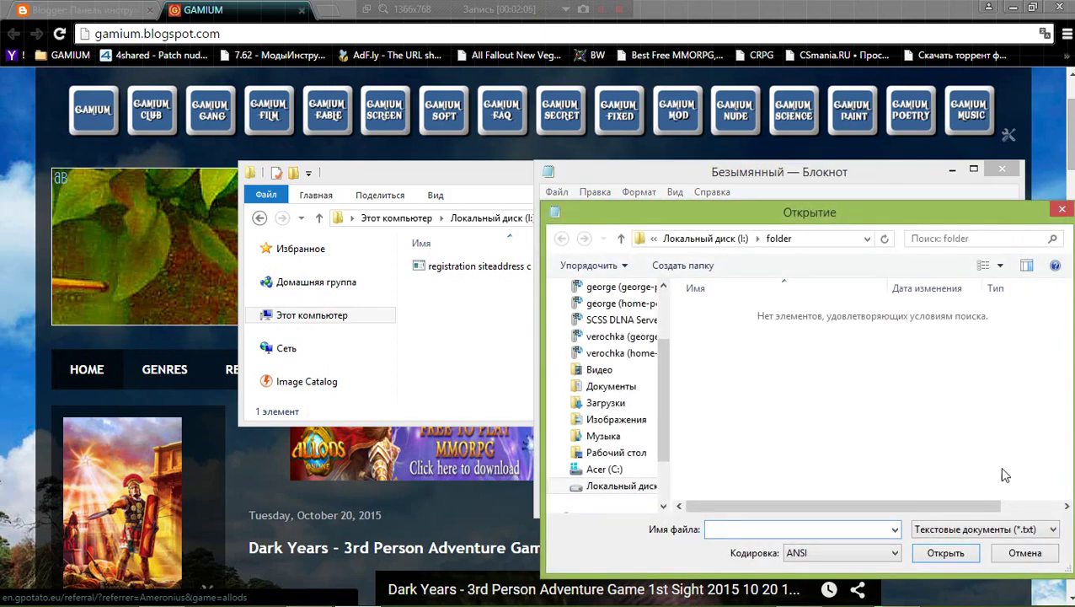
click(1052, 529)
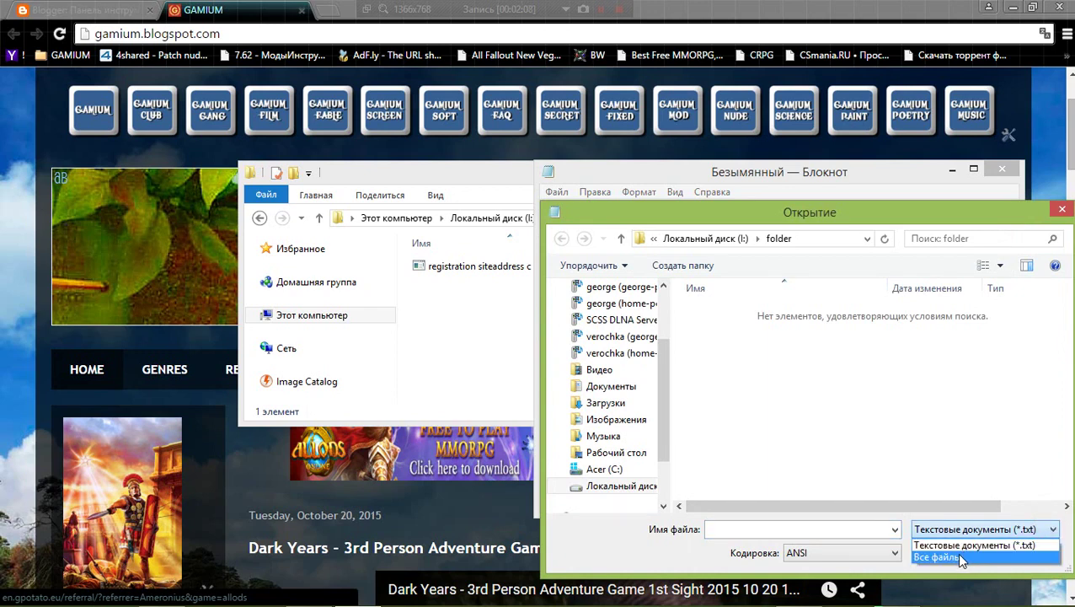
click(960, 558)
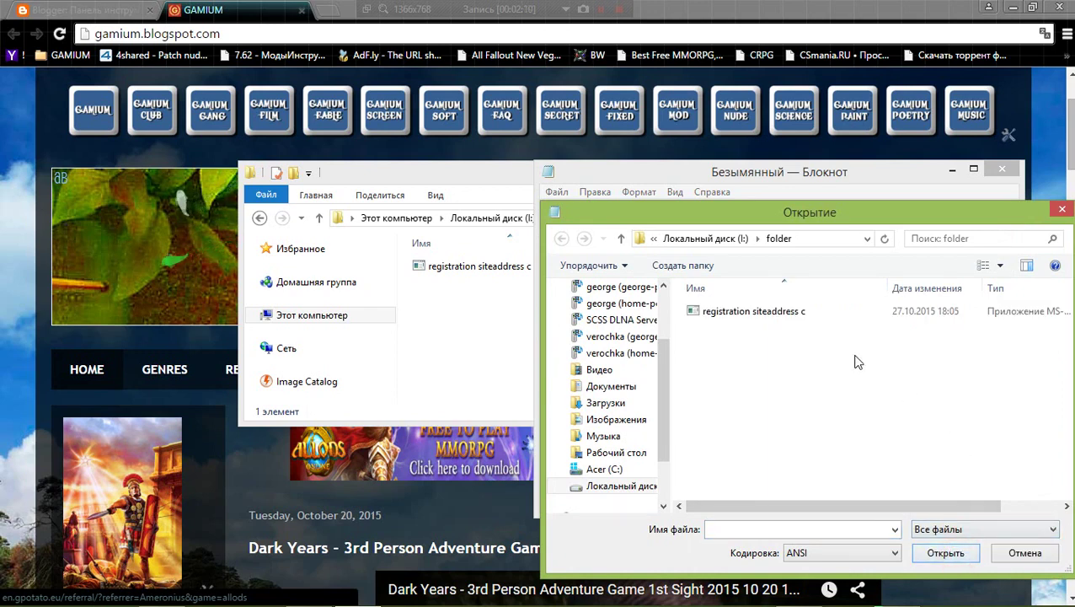
click(750, 311)
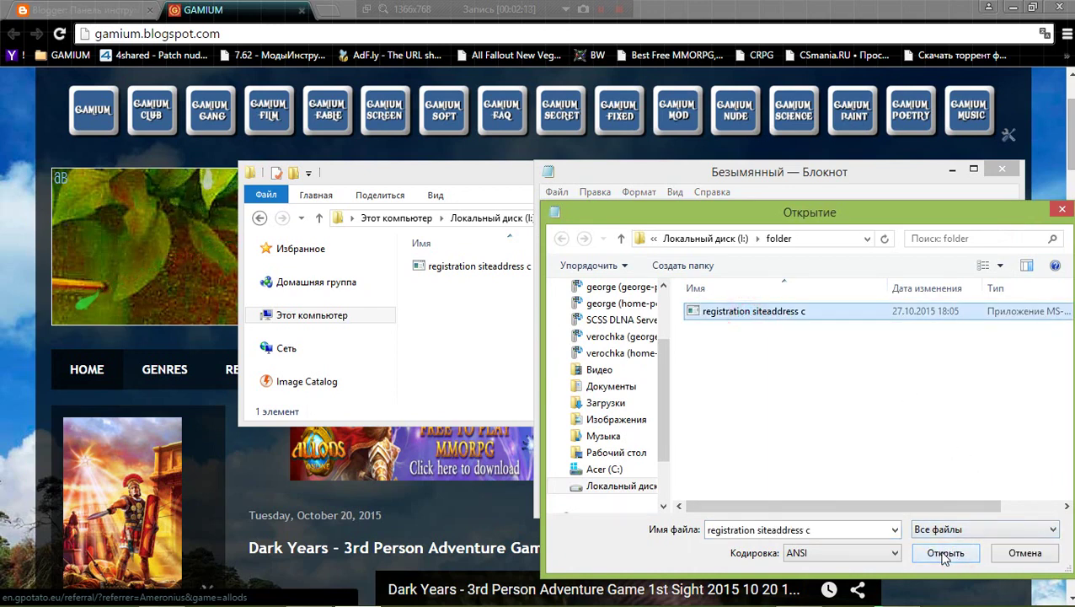
click(946, 553)
Copy the entire text of the opened note and clear the selection
drag(837, 294, 545, 209)
right_click(611, 210)
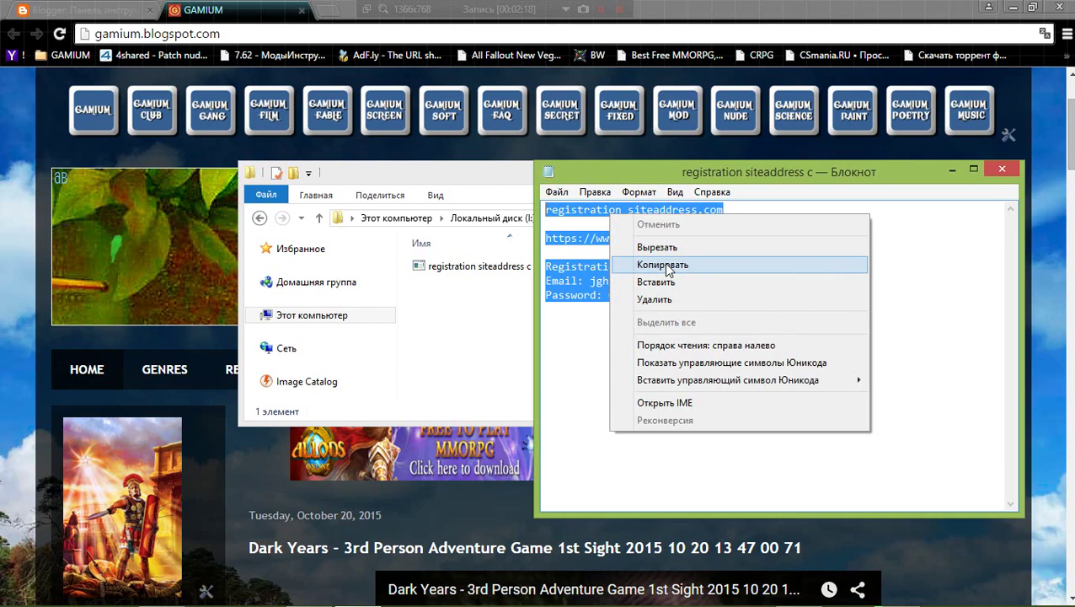
click(666, 266)
click(587, 319)
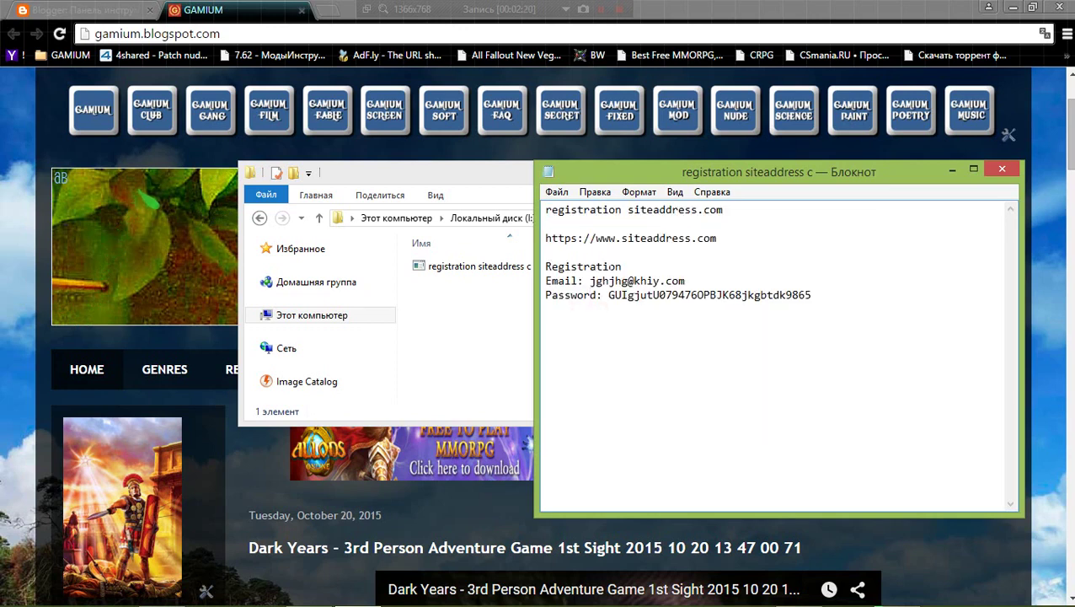
Save the note as a text document named "registration siteaddress com" in the same folder and close Notepad
click(557, 192)
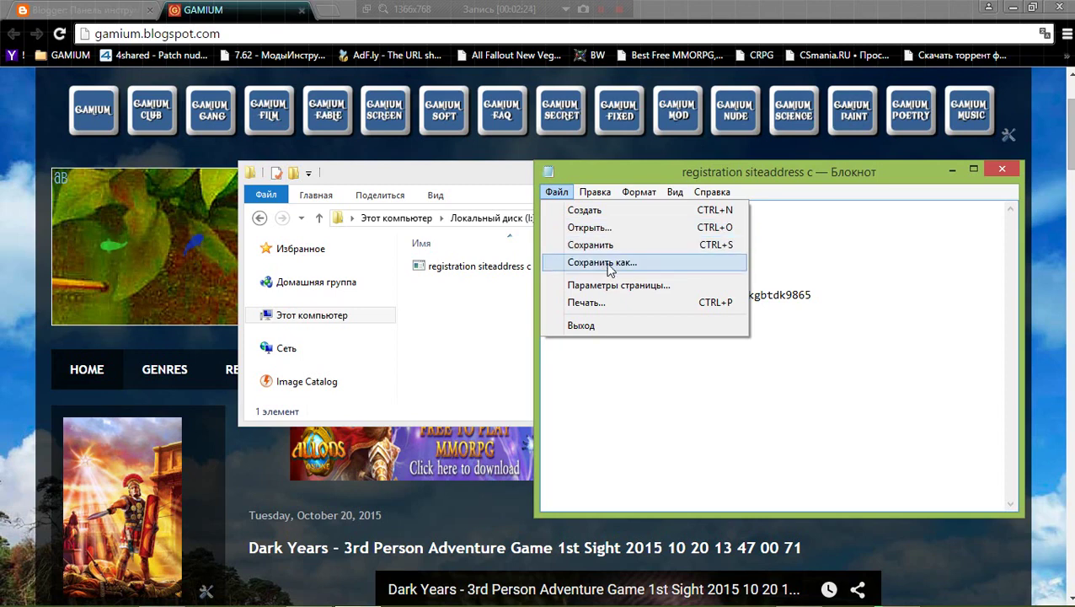
click(606, 262)
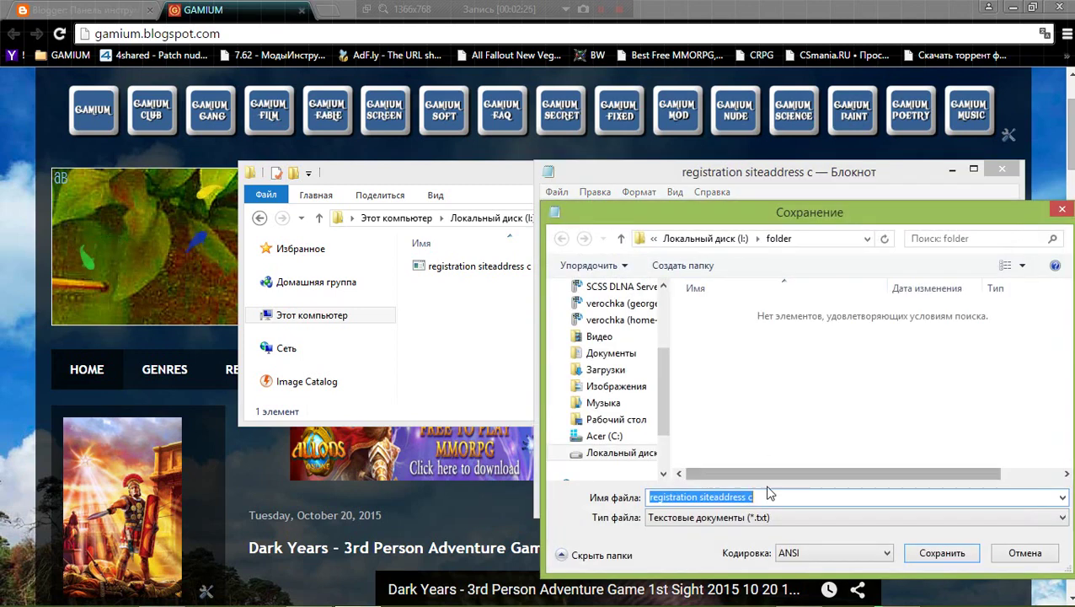
click(763, 496)
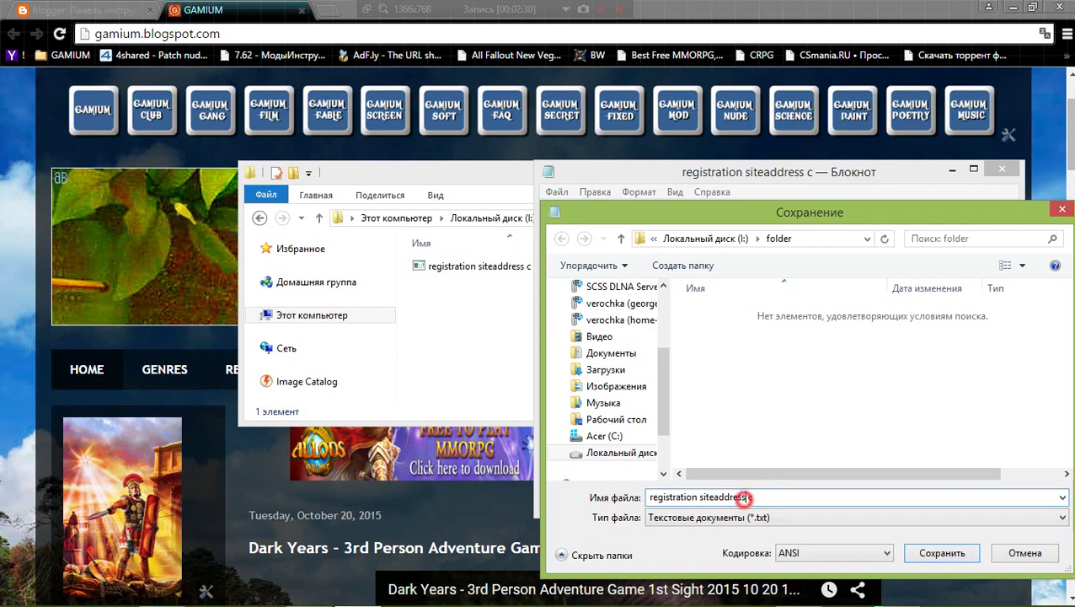
drag(744, 497, 752, 498)
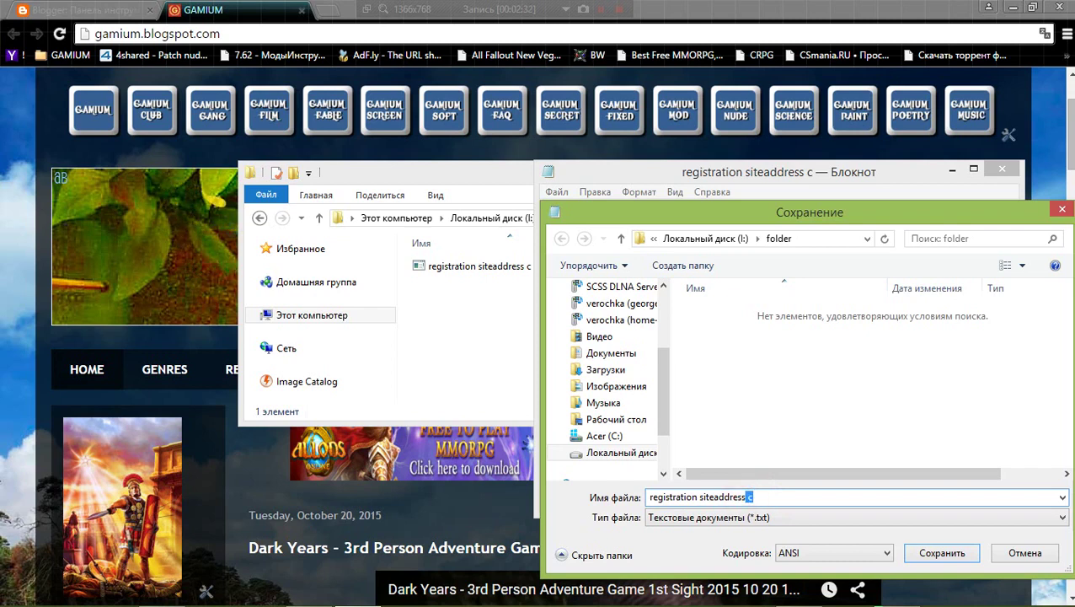
key(BackSpace)
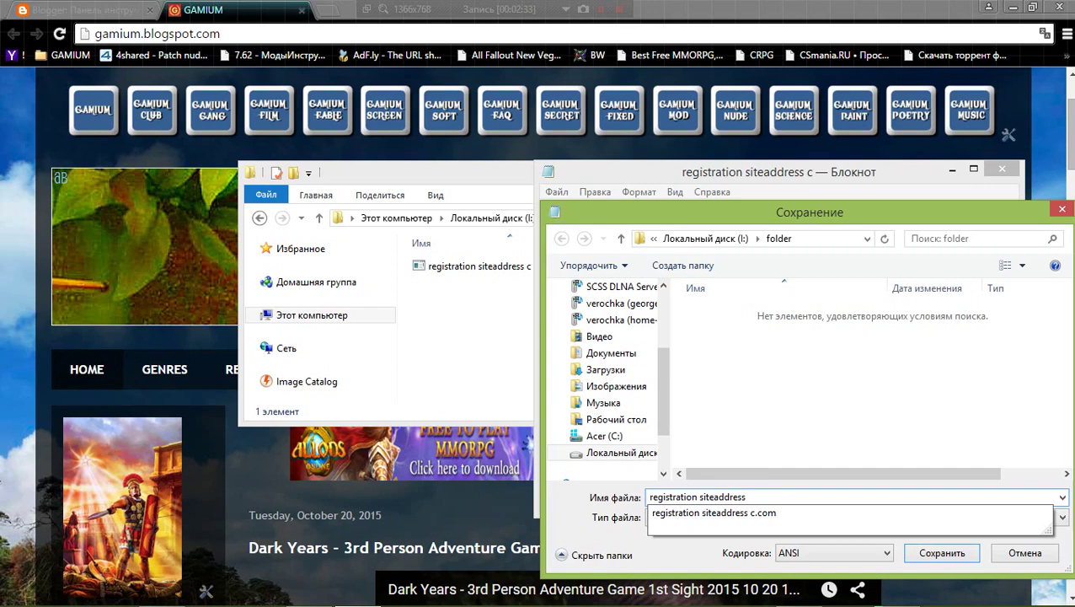
click(776, 430)
double_click(746, 497)
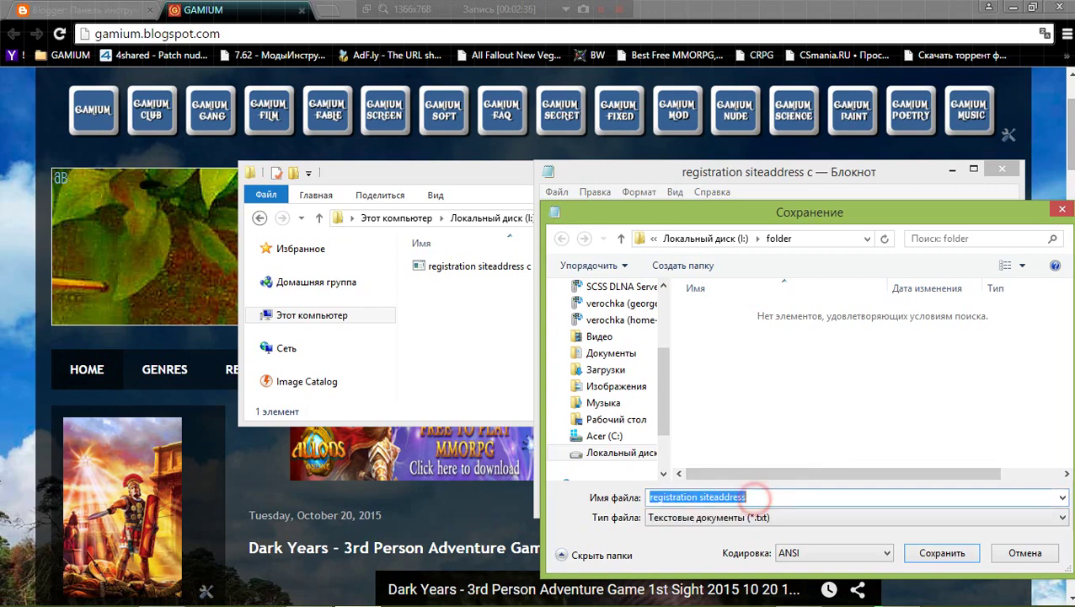
click(761, 497)
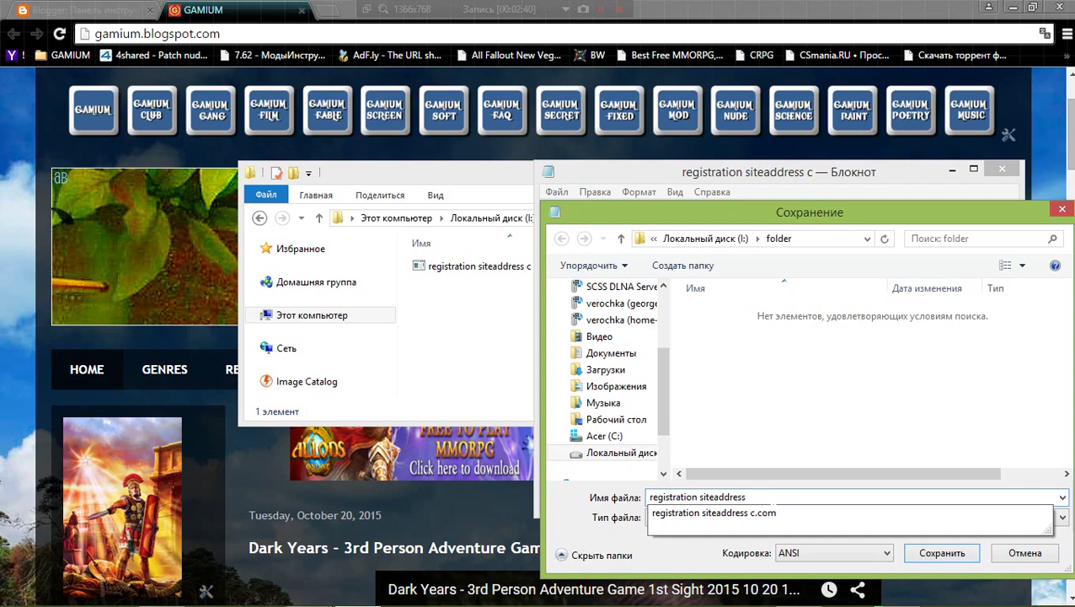
text(com)
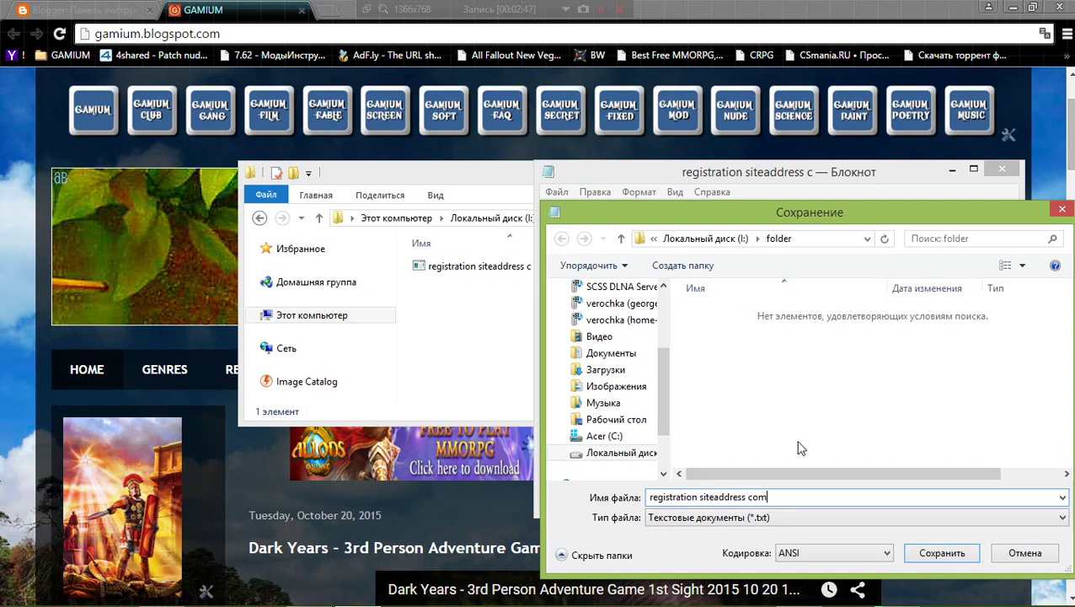
click(797, 441)
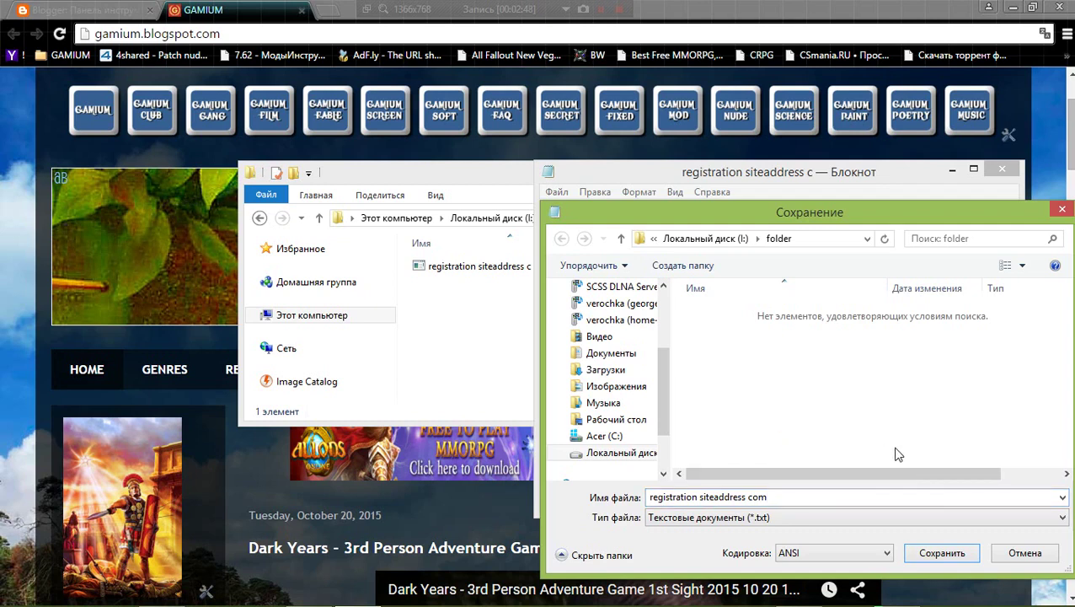
click(864, 535)
click(936, 554)
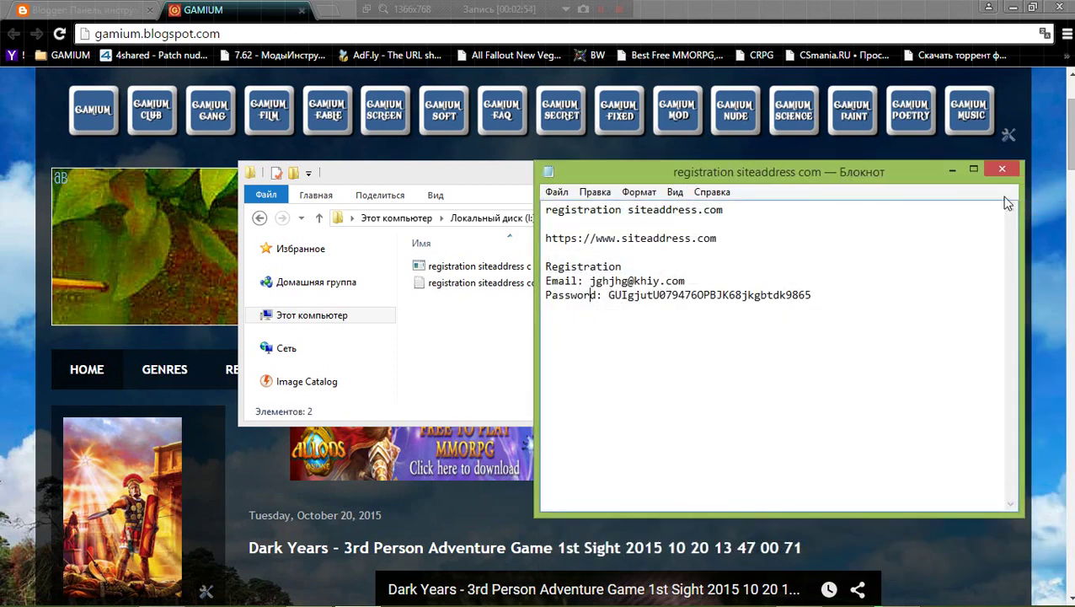
click(1001, 167)
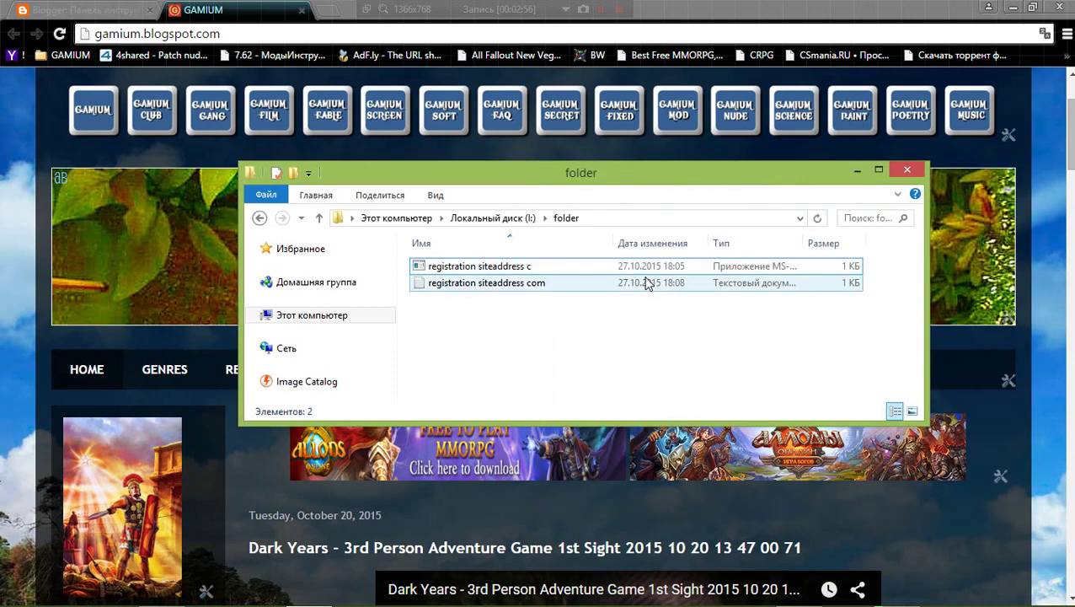
Inspect the space before "com" in the new text document's name in rename mode, leaving the name as it is
click(528, 292)
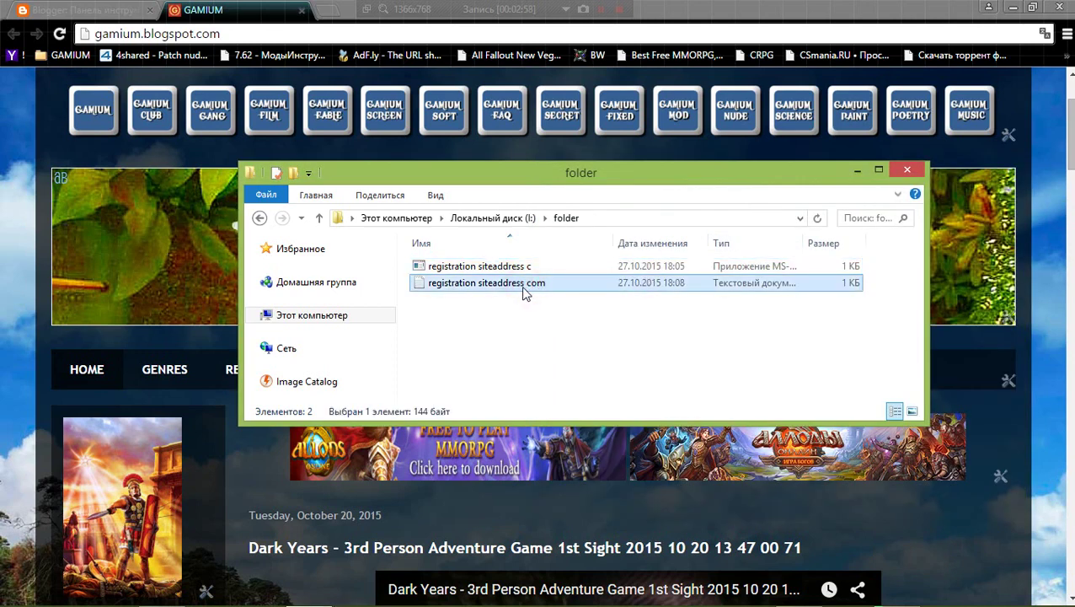
click(506, 290)
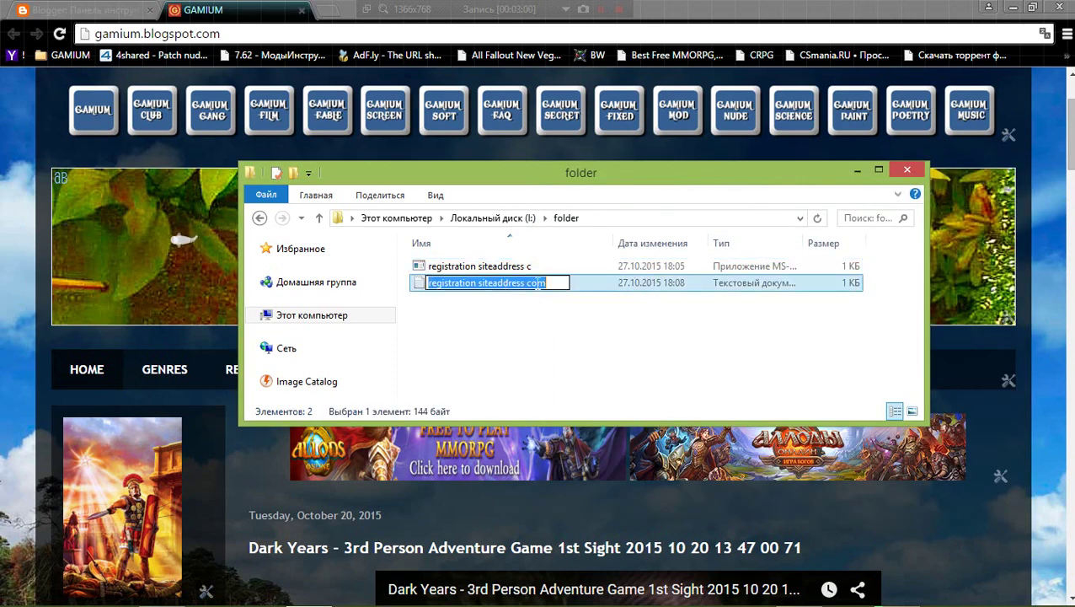
click(529, 283)
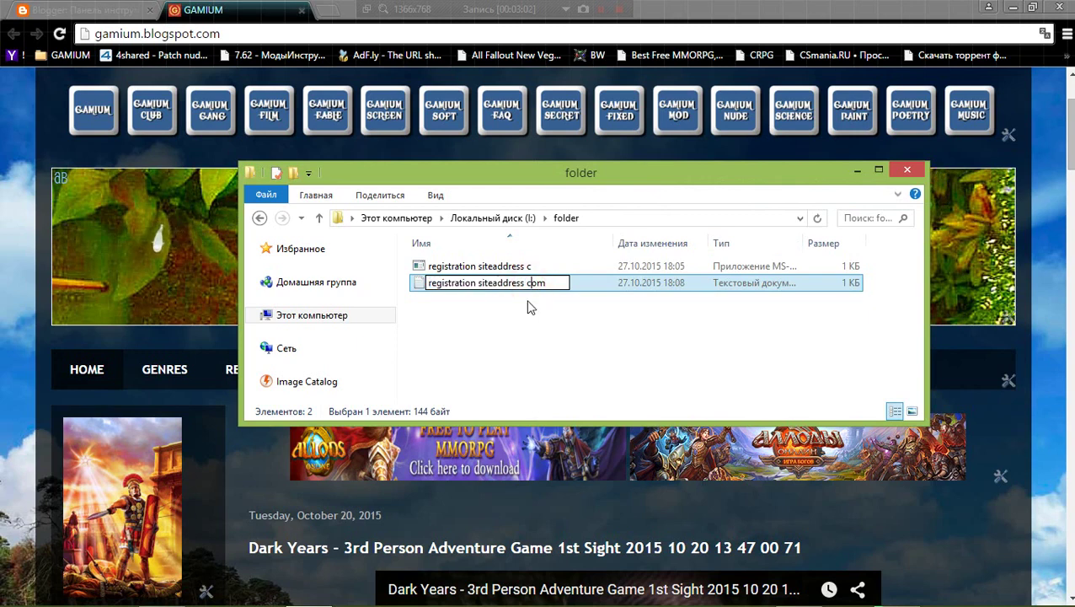
click(525, 283)
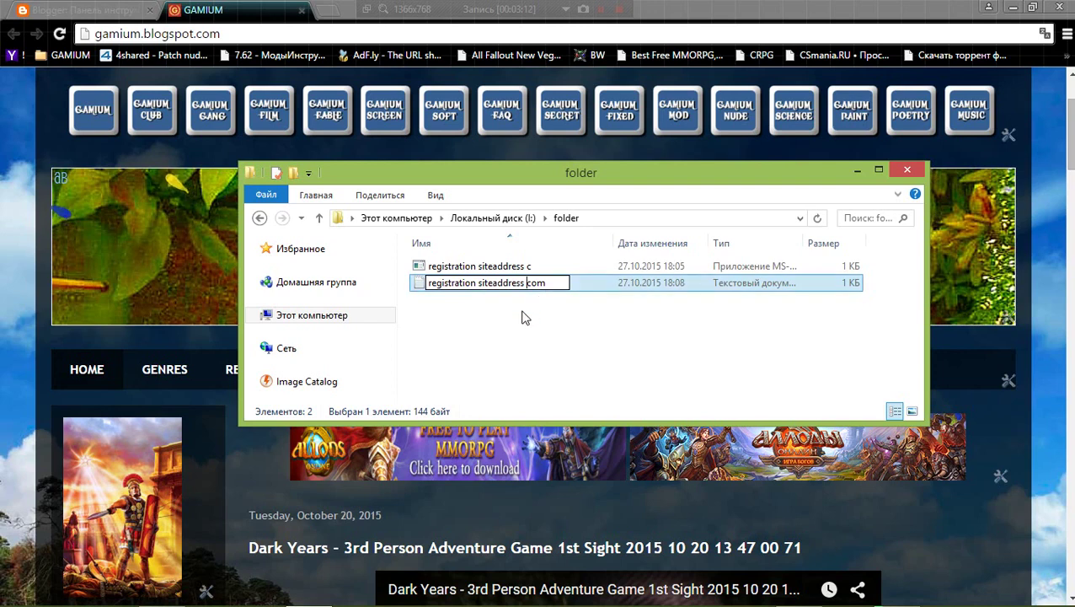
click(523, 314)
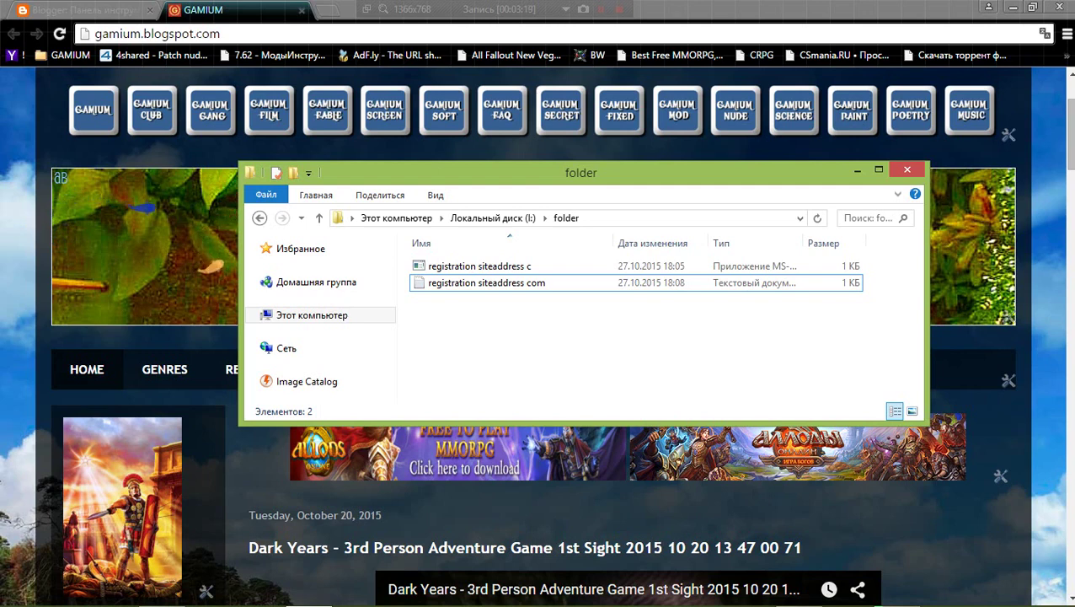
Replace the dot before "com" in the browser's address with a space, giving "gamium.blogspot com", without loading it
click(204, 37)
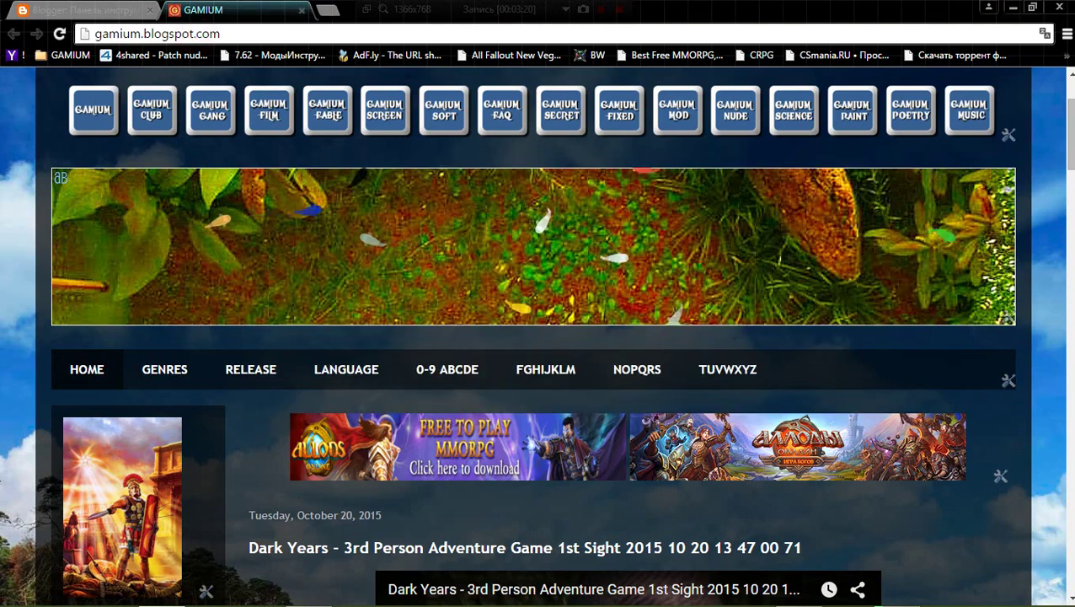
click(198, 36)
click(197, 34)
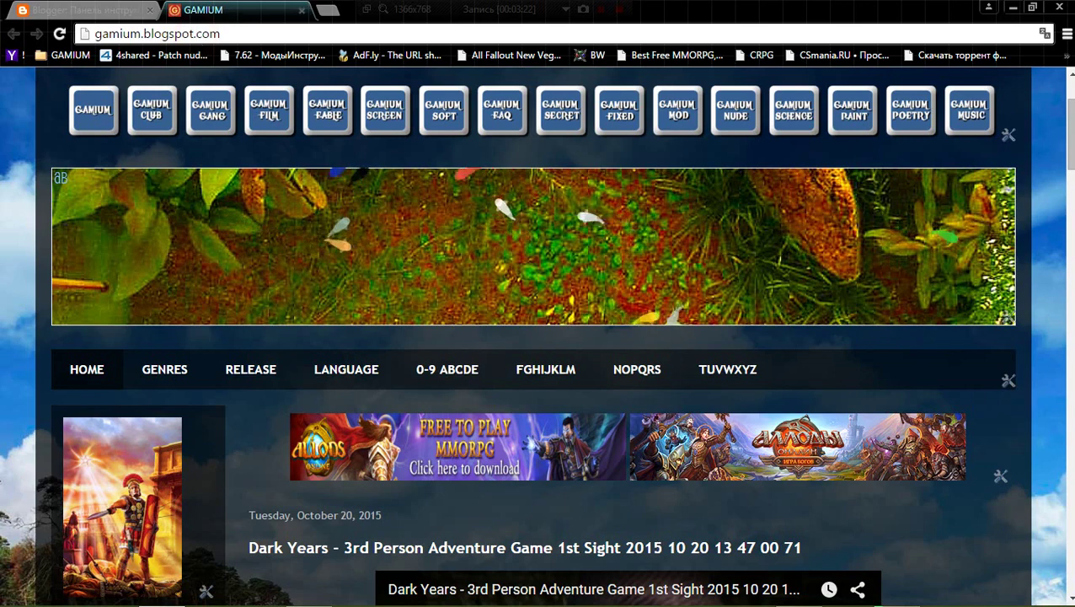
key(BackSpace)
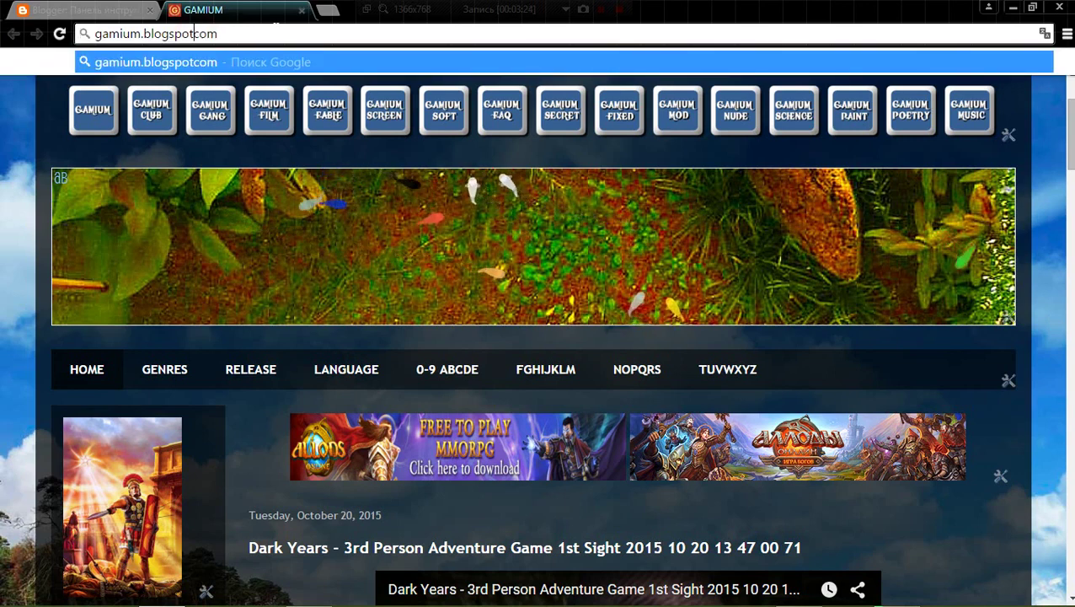
key(BackSpace)
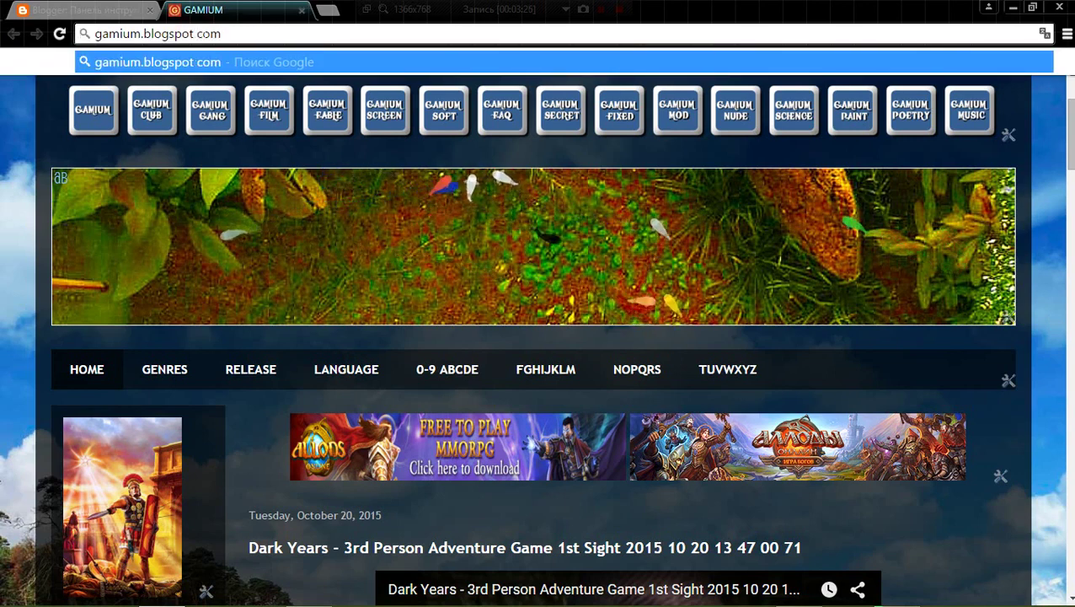
click(37, 137)
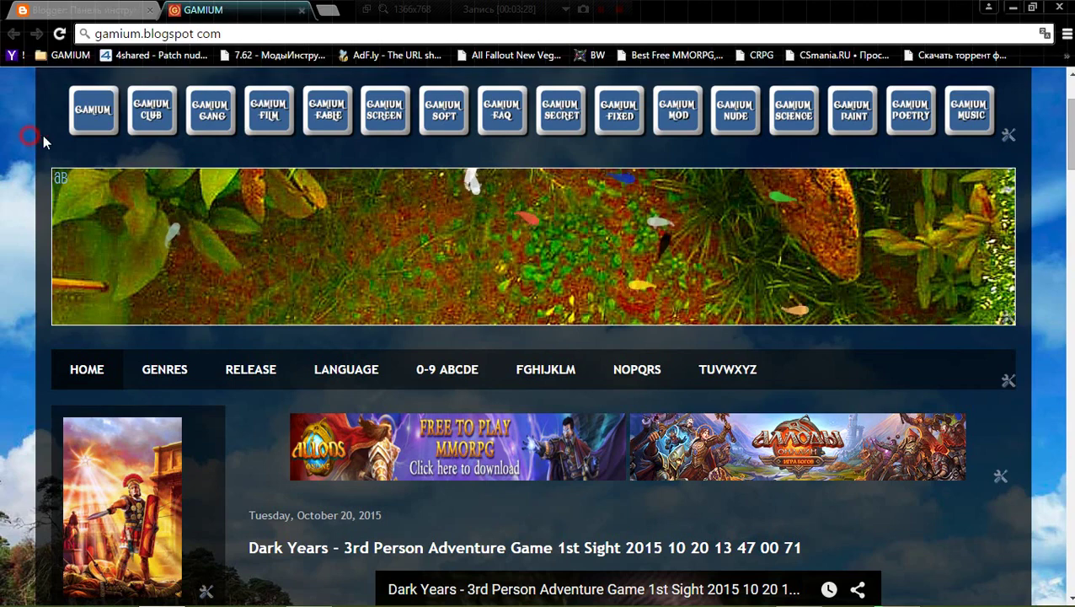
Open the registration siteaddress com file, change its first line to "registration siteaddress com" and minimize Notepad to return to the folder
click(359, 556)
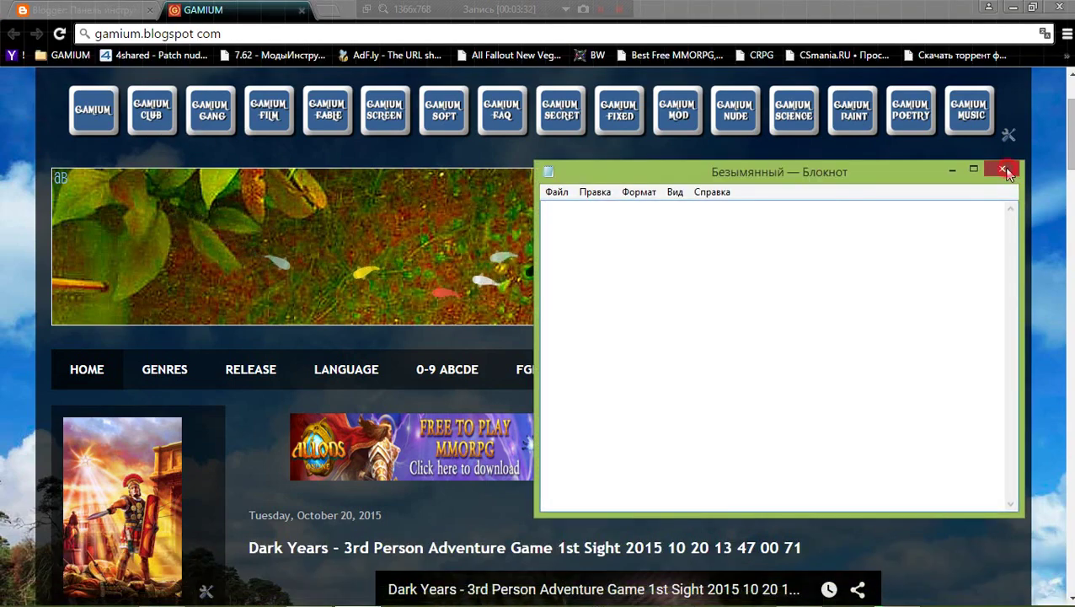
click(1015, 173)
click(361, 548)
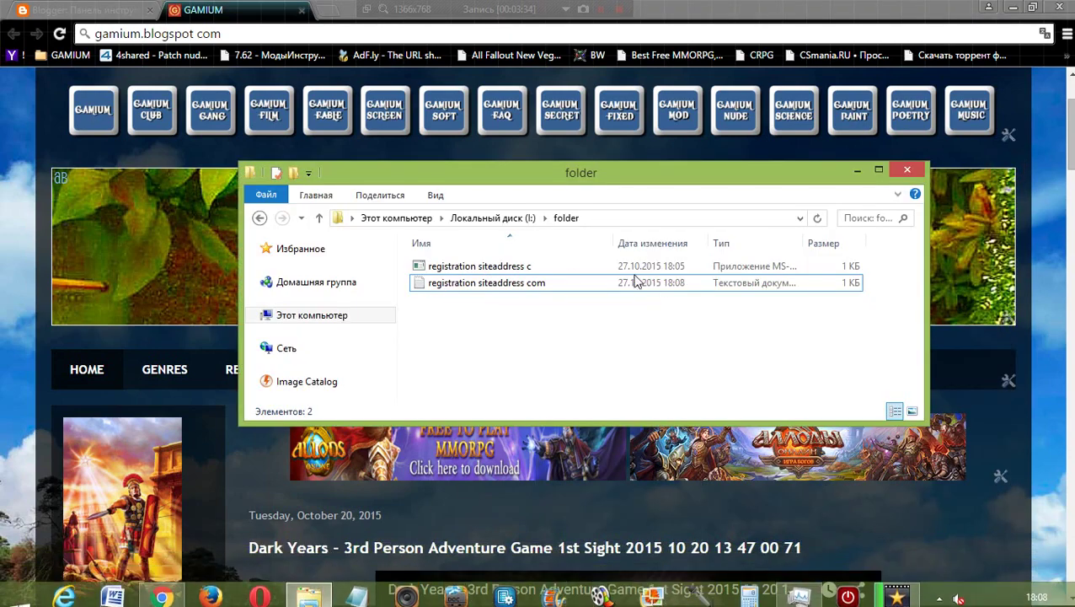
click(447, 288)
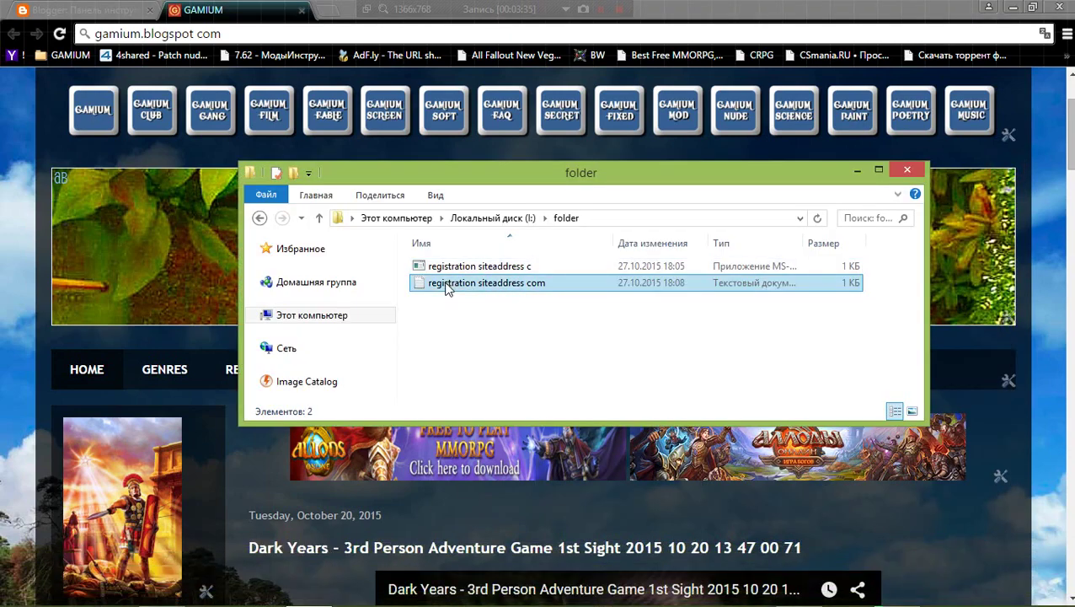
click(494, 284)
double_click(494, 284)
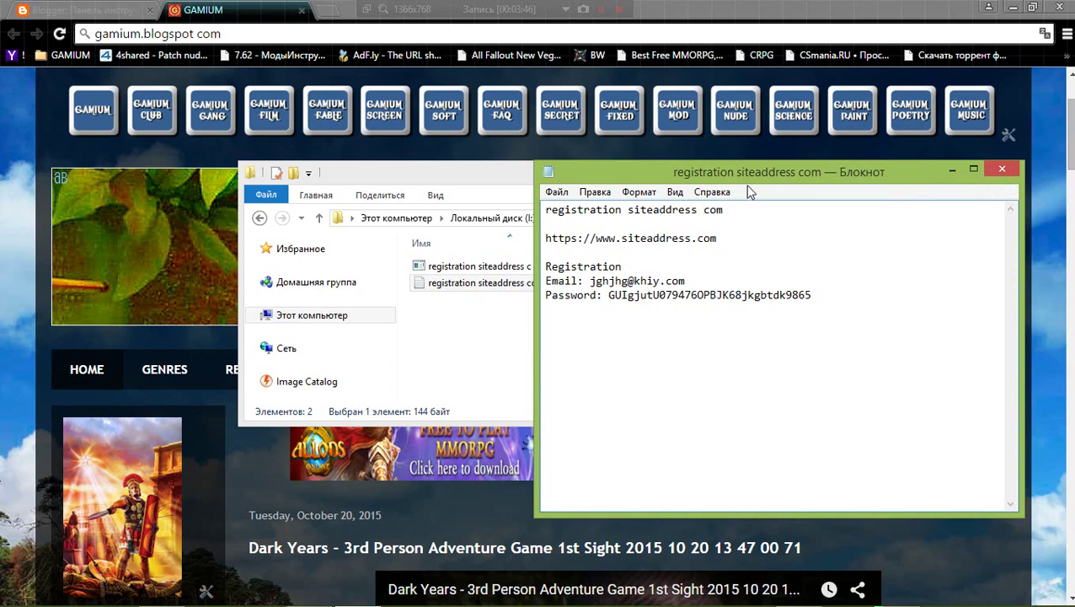
click(951, 172)
click(549, 309)
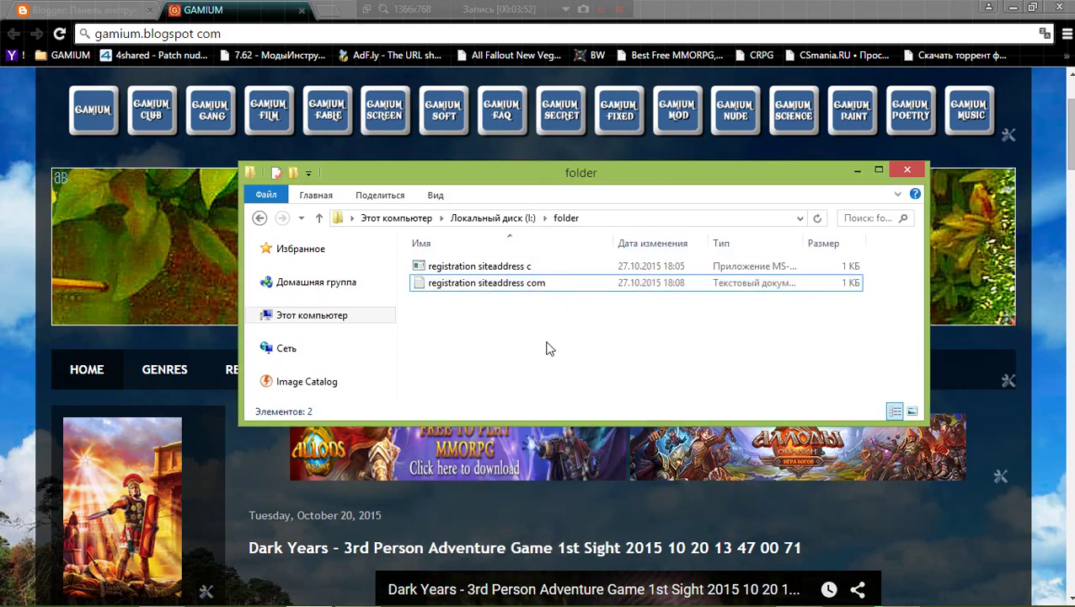
Delete the MS-DOS application "registration siteaddress c", keeping the text document, and close the folder window
click(535, 291)
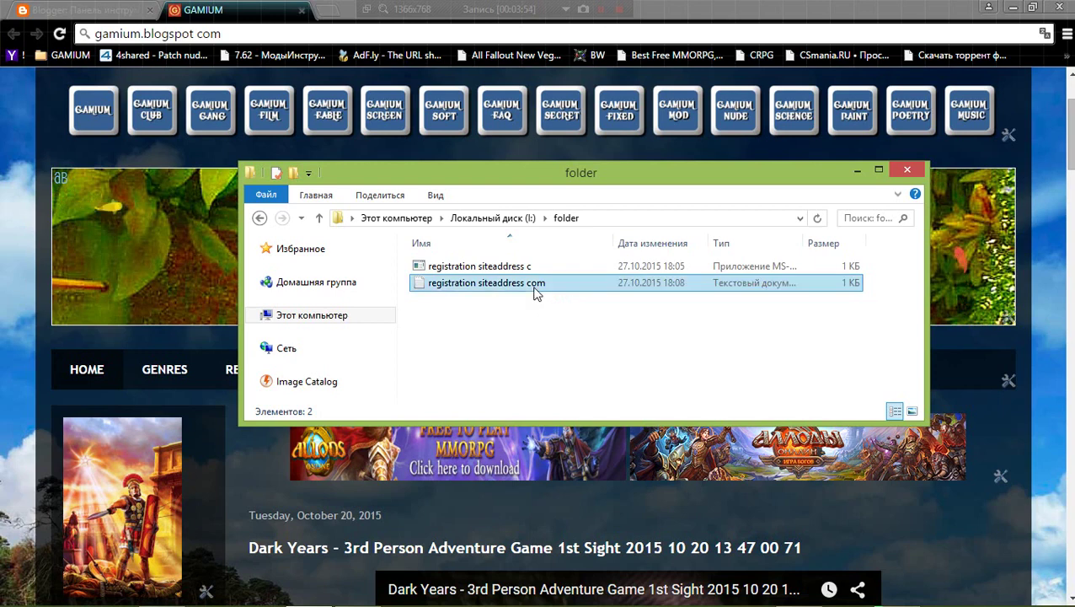
click(526, 268)
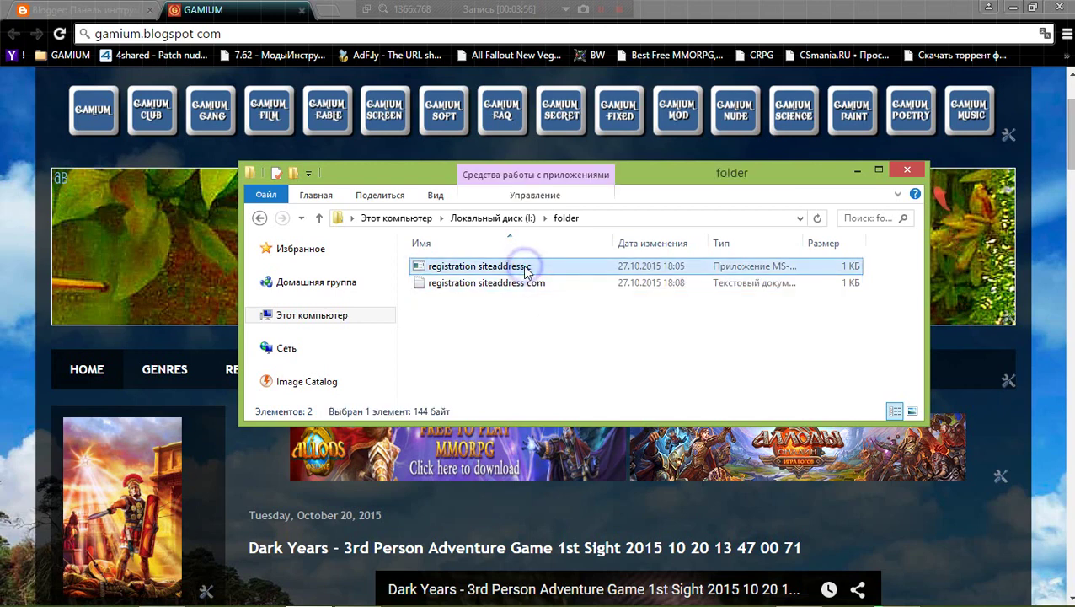
right_click(526, 268)
click(548, 528)
click(906, 171)
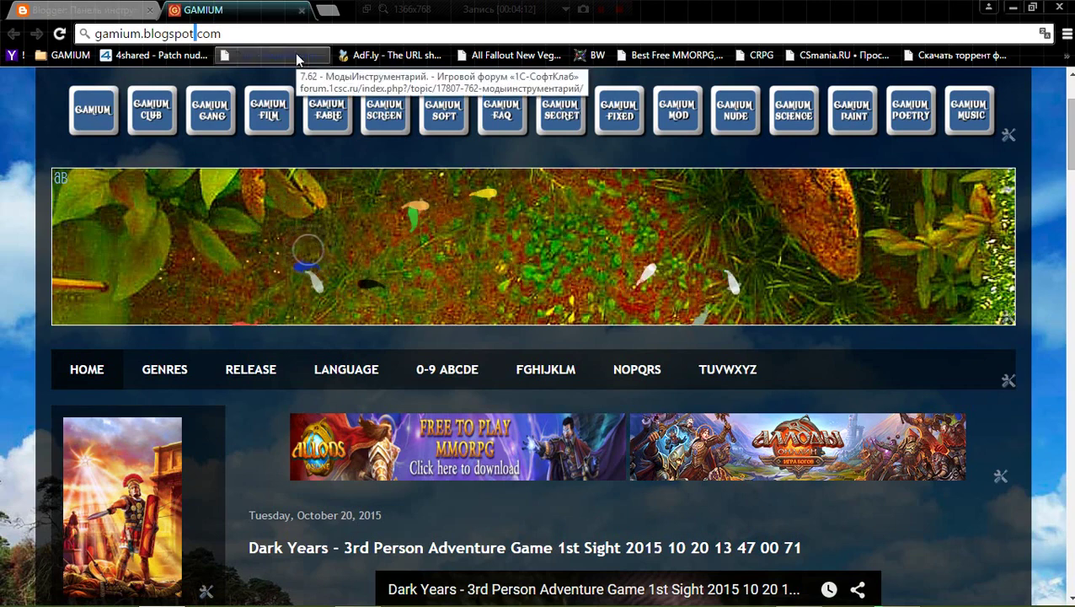
Replace the space before "com" in the browser's address with a dot, giving "gamium.blogspot.com", and dismiss the address suggestions
key(Down)
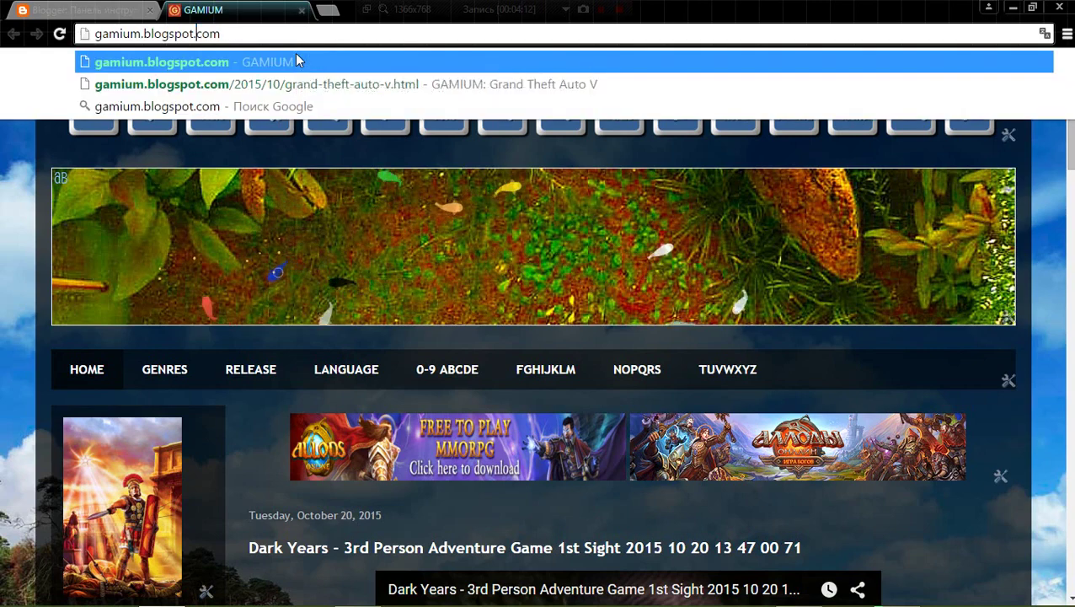
click(29, 160)
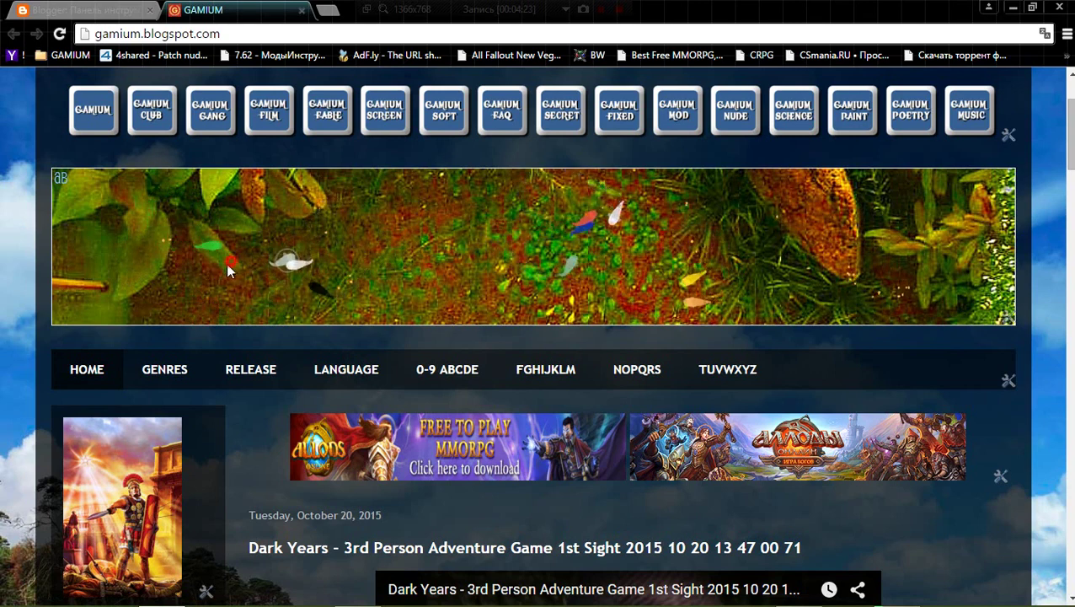
click(109, 251)
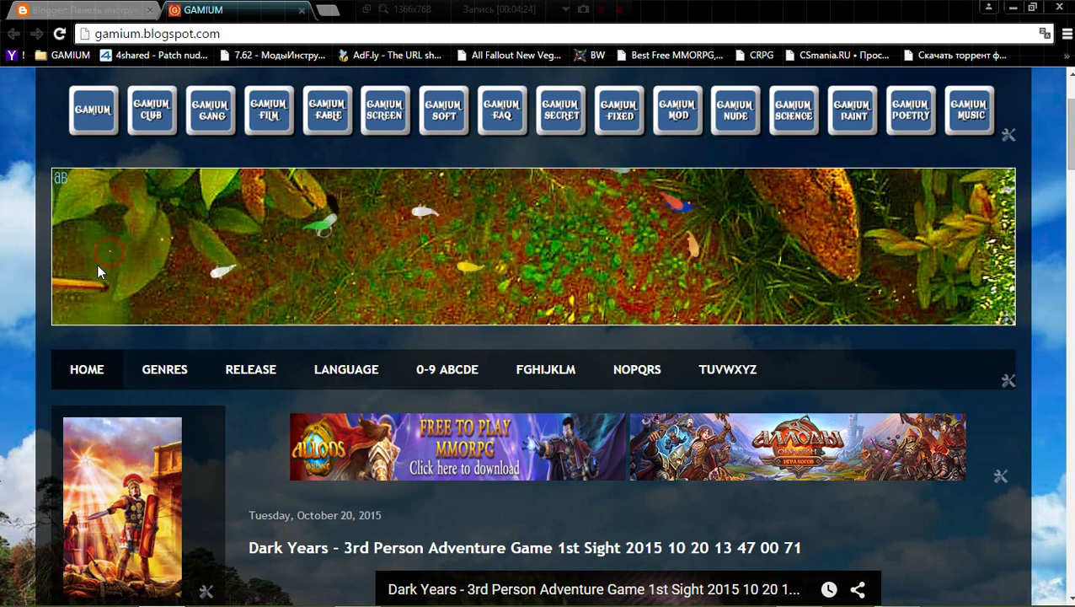